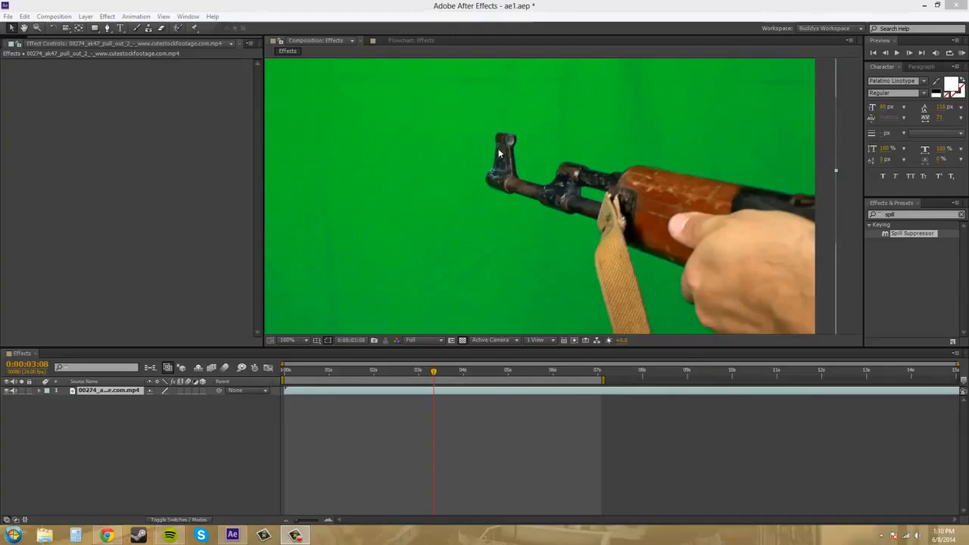
Step: Move the current time to about 0:00:06:14, where the rifle and forearm are in frame
{"action": "left_click_drag", "start_coordinate": [429, 211], "coordinate": [431, 203]}
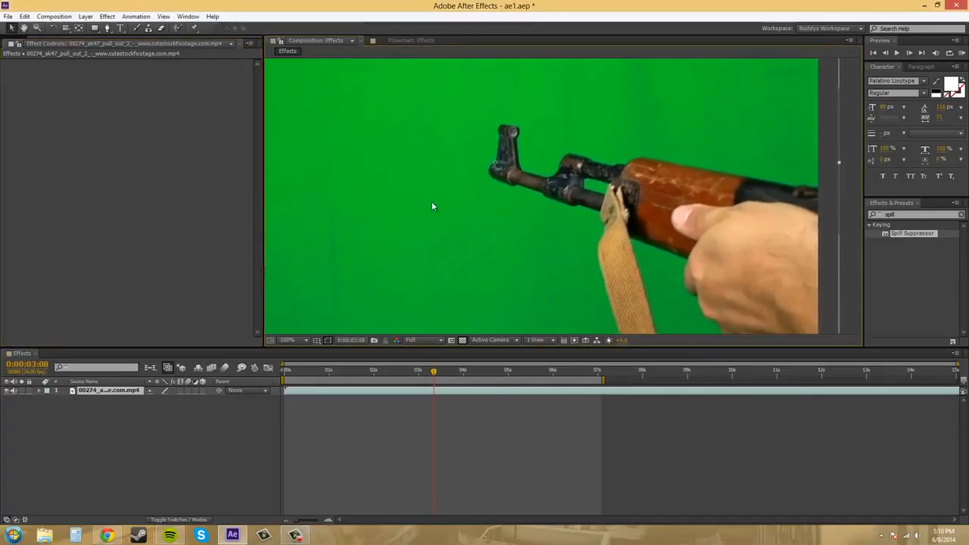
{"action": "key", "text": "comma"}
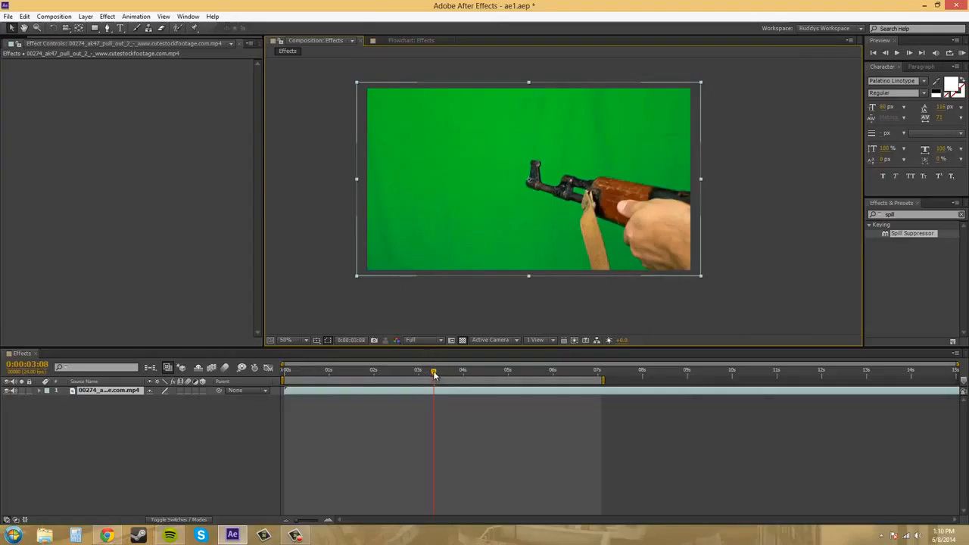
{"action": "left_click_drag", "start_coordinate": [434, 374], "coordinate": [402, 367]}
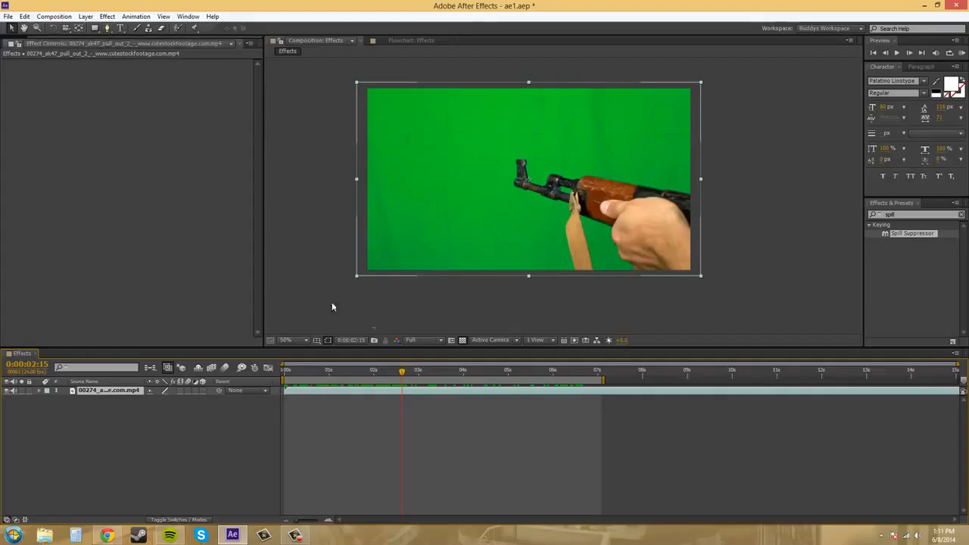
{"action": "left_click", "coordinate": [400, 374]}
{"action": "left_click_drag", "start_coordinate": [400, 374], "coordinate": [578, 388]}
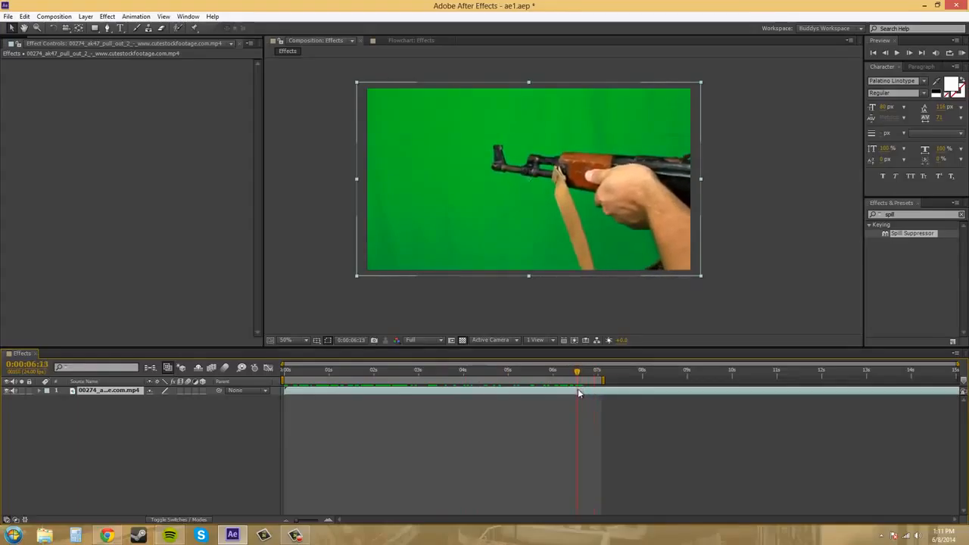
Step: Draw a closed, curved Pen tool mask loosely around the rifle, strap and arm, extending past the frame's edges
{"action": "left_click", "coordinate": [109, 28]}
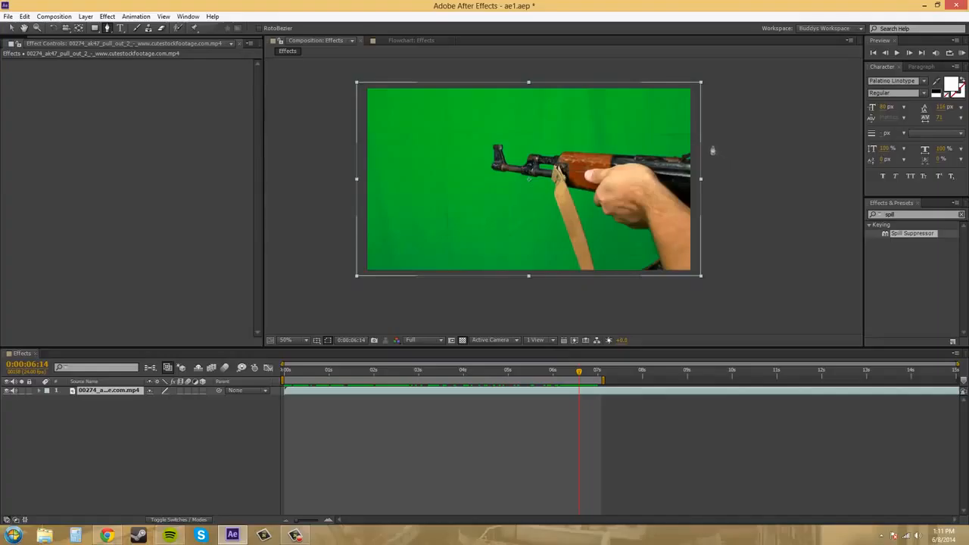
{"action": "left_click_drag", "start_coordinate": [708, 144], "coordinate": [725, 147]}
{"action": "left_click_drag", "start_coordinate": [548, 135], "coordinate": [479, 162]}
{"action": "left_click_drag", "start_coordinate": [521, 190], "coordinate": [541, 193]}
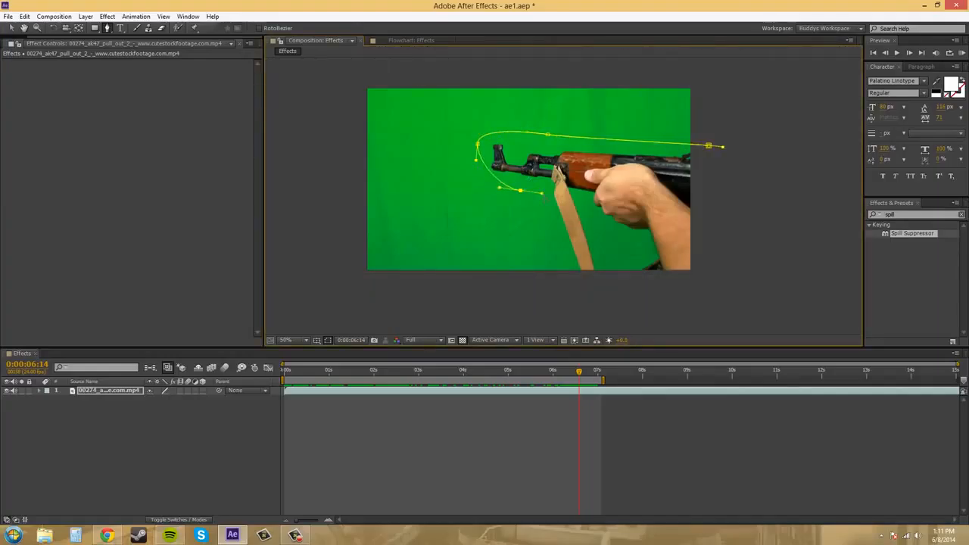
{"action": "left_click", "coordinate": [559, 264]}
{"action": "left_click_drag", "start_coordinate": [633, 314], "coordinate": [655, 312]}
{"action": "left_click_drag", "start_coordinate": [731, 288], "coordinate": [739, 270]}
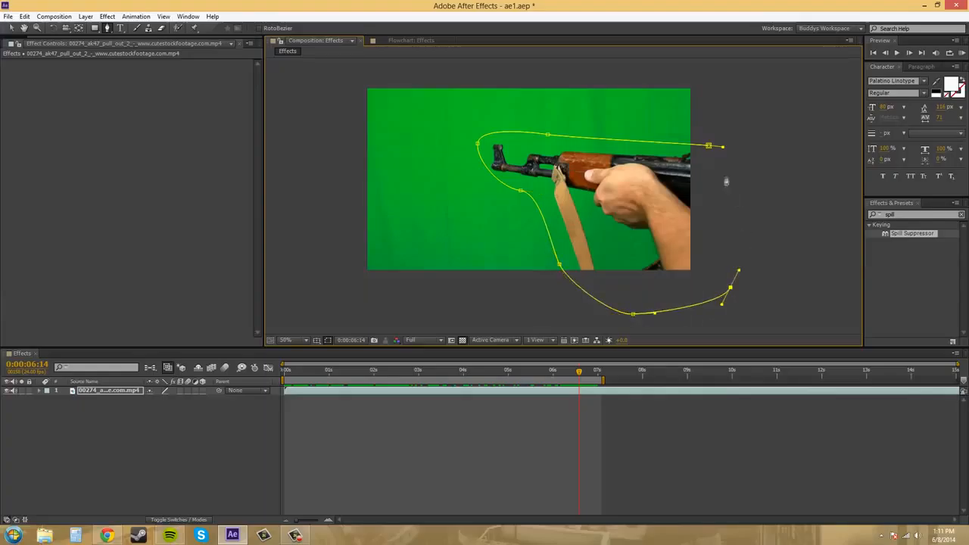
{"action": "left_click_drag", "start_coordinate": [709, 146], "coordinate": [746, 187]}
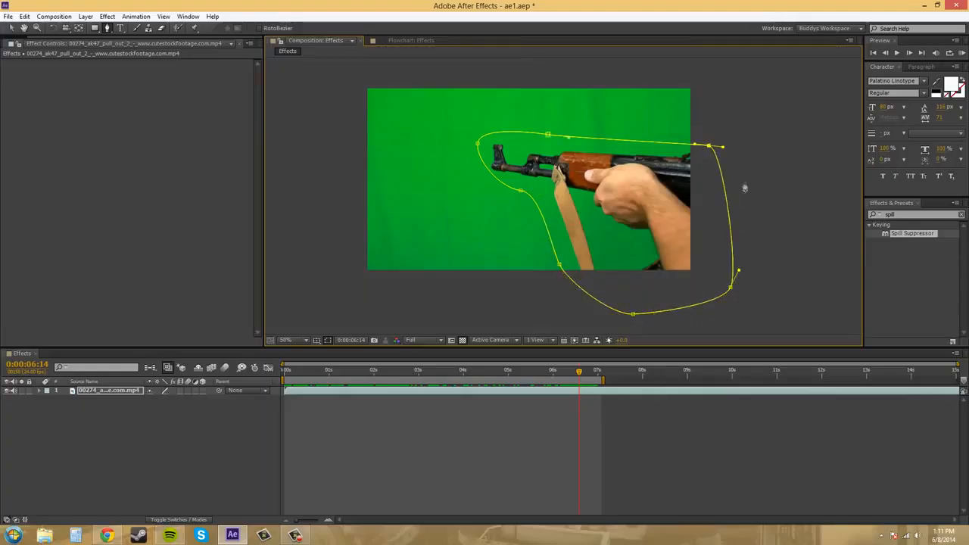
{"action": "left_click", "coordinate": [11, 28]}
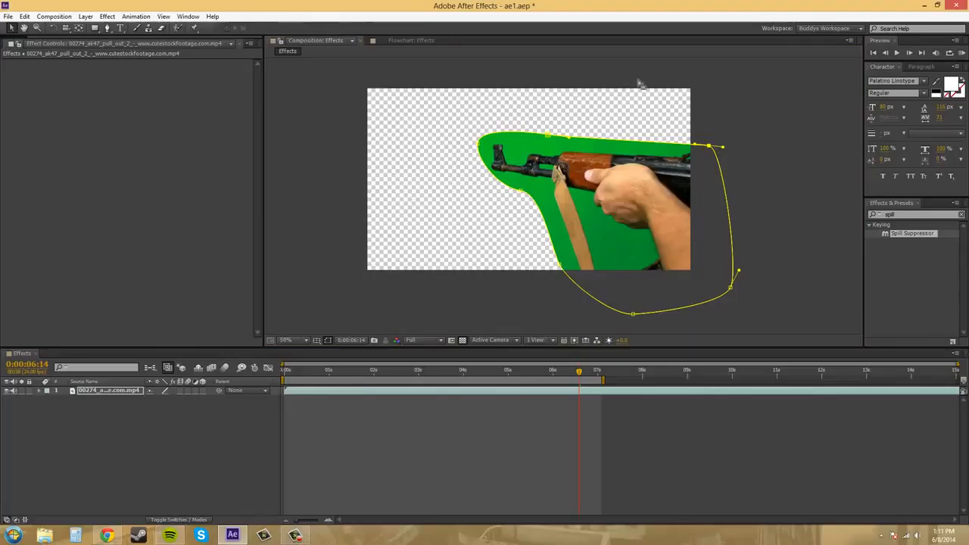
Step: Enable keyframing on Mask 1's Mask Path at 0:00:06:14 for the footage layer
{"action": "left_click", "coordinate": [581, 373]}
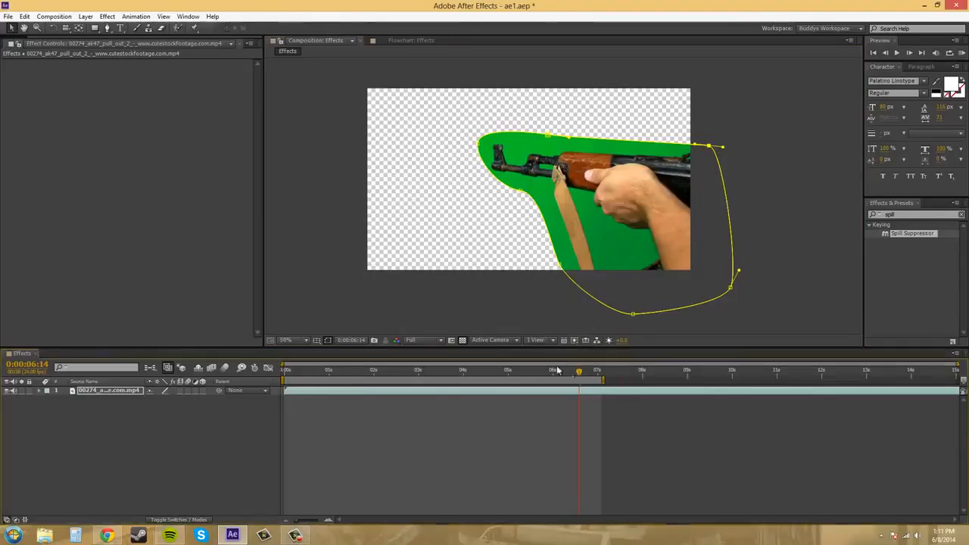
{"action": "left_click", "coordinate": [38, 391]}
{"action": "left_click", "coordinate": [37, 391]}
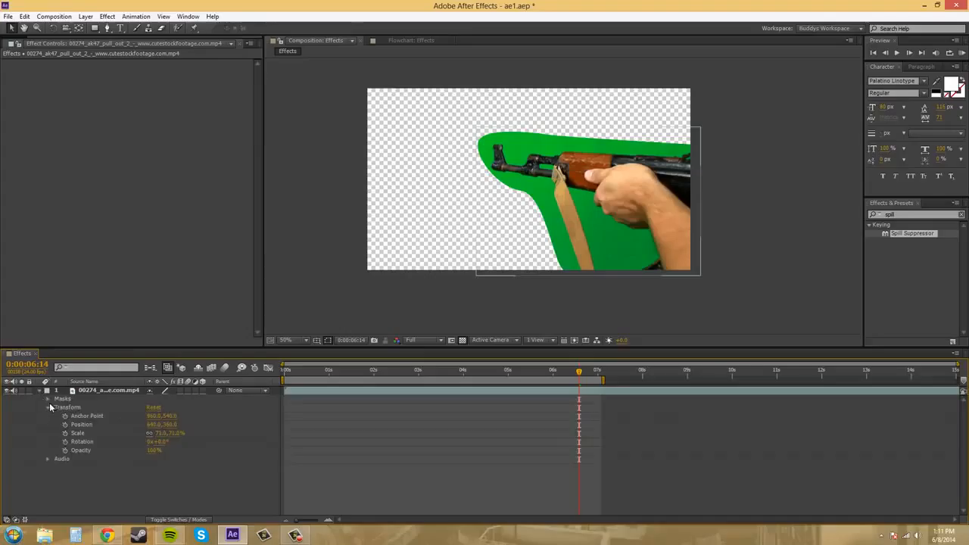
{"action": "left_click", "coordinate": [48, 399]}
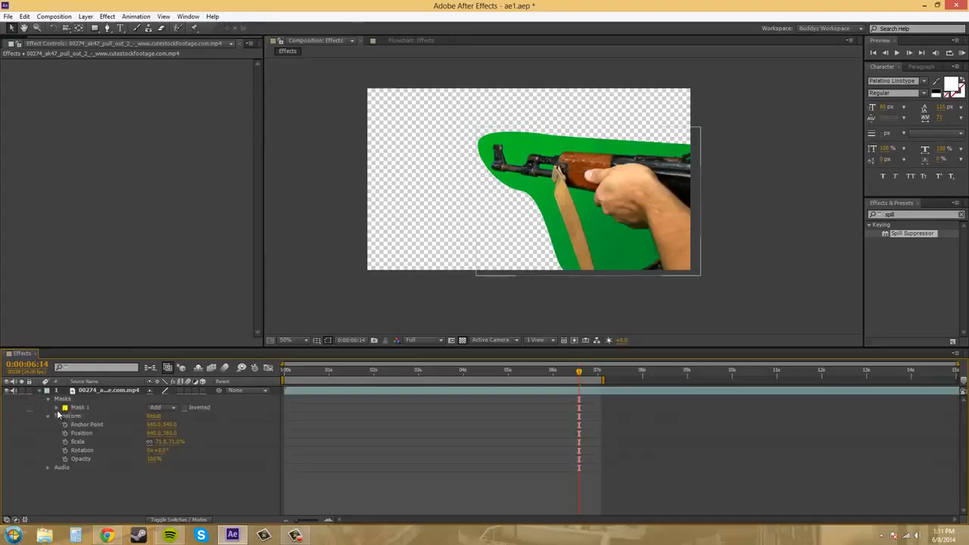
{"action": "left_click", "coordinate": [57, 408]}
{"action": "left_click", "coordinate": [102, 416]}
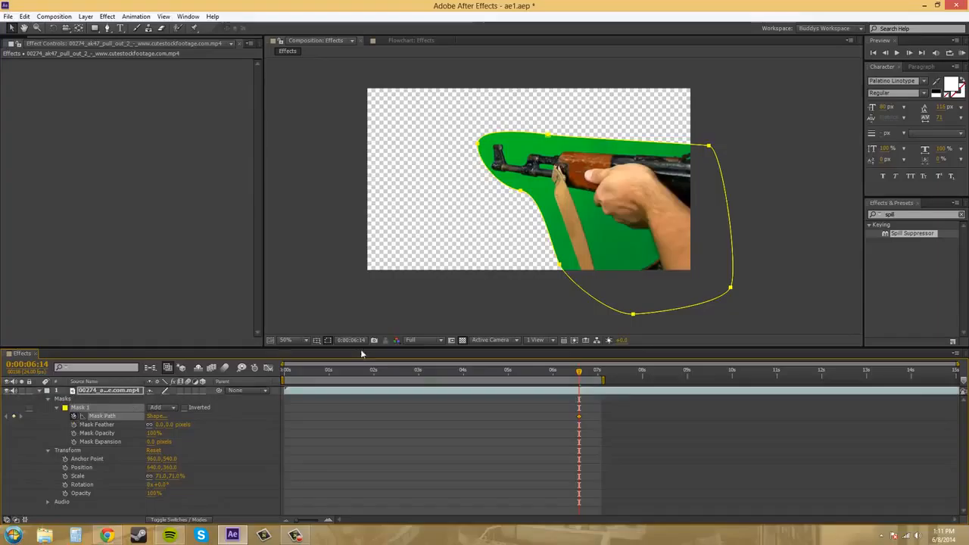
Step: Check how the mask fits the footage near the clip's start at 0:00:00:04, then return to 0:00:06:14
{"action": "left_click_drag", "start_coordinate": [580, 378], "coordinate": [293, 372]}
{"action": "scroll", "coordinate": [515, 183], "scroll_direction": "up", "scroll_amount": 2}
{"action": "scroll", "coordinate": [428, 237], "scroll_direction": "down", "scroll_amount": 2}
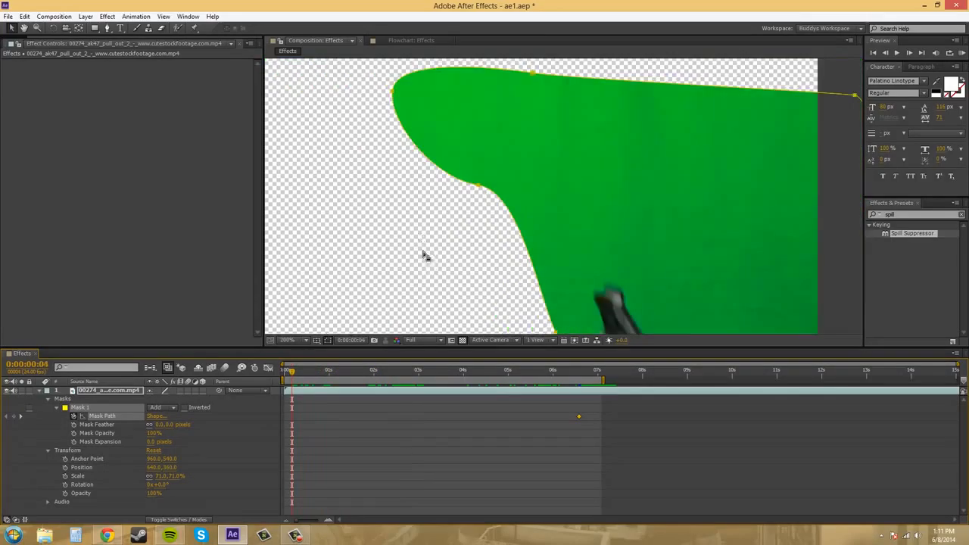
{"action": "scroll", "coordinate": [386, 197], "scroll_direction": "down", "scroll_amount": 2}
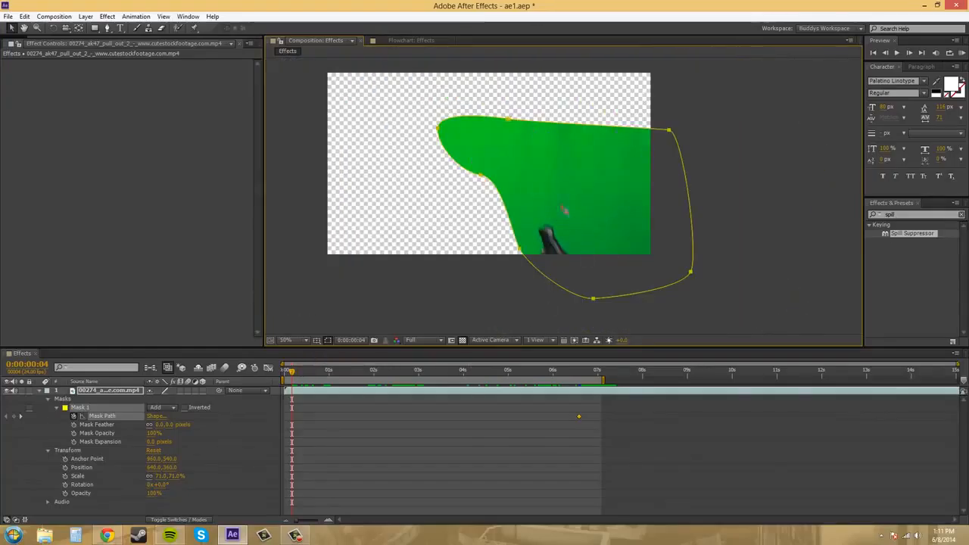
{"action": "left_click_drag", "start_coordinate": [294, 377], "coordinate": [580, 375]}
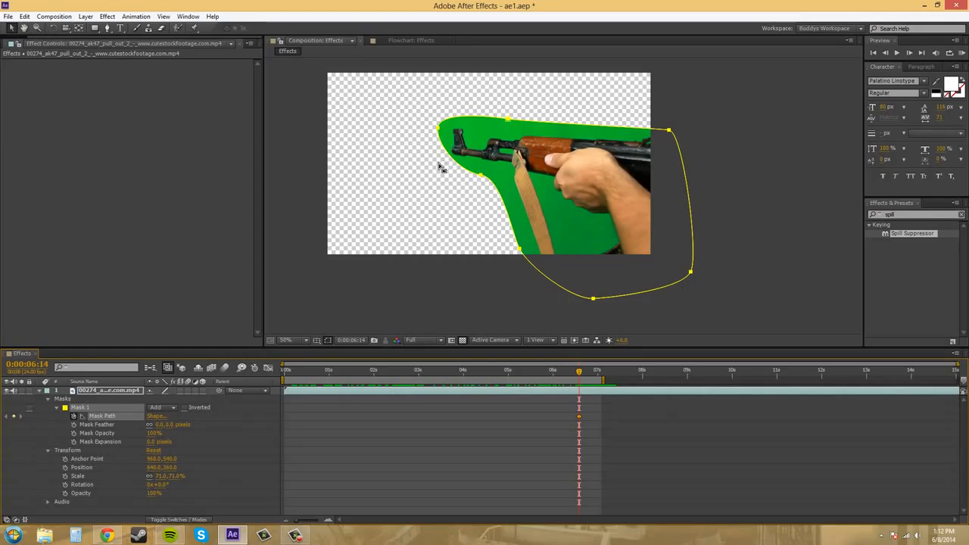
Step: Collapse the footage layer's properties and apply the Color Key effect to it
{"action": "key", "text": "period"}
{"action": "left_click_drag", "start_coordinate": [380, 227], "coordinate": [473, 275]}
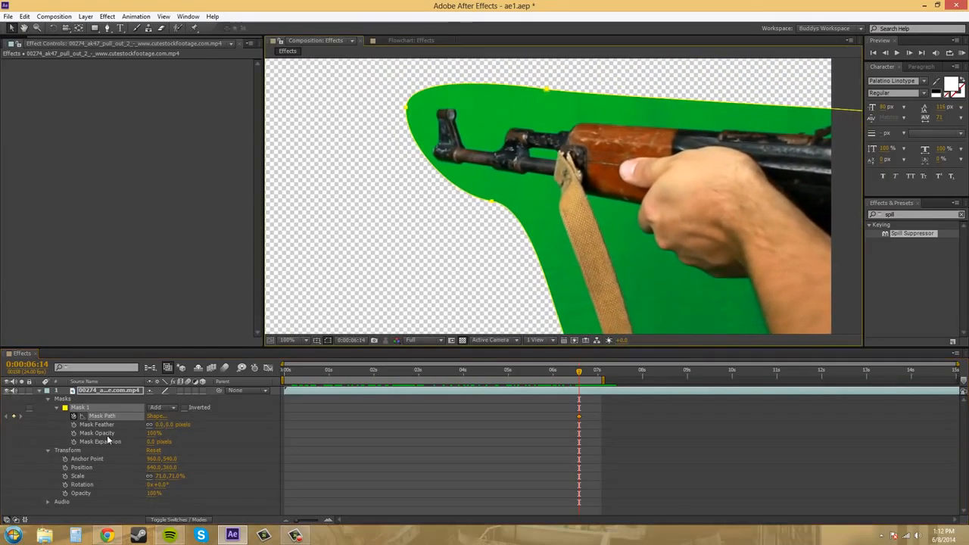
{"action": "left_click", "coordinate": [39, 392]}
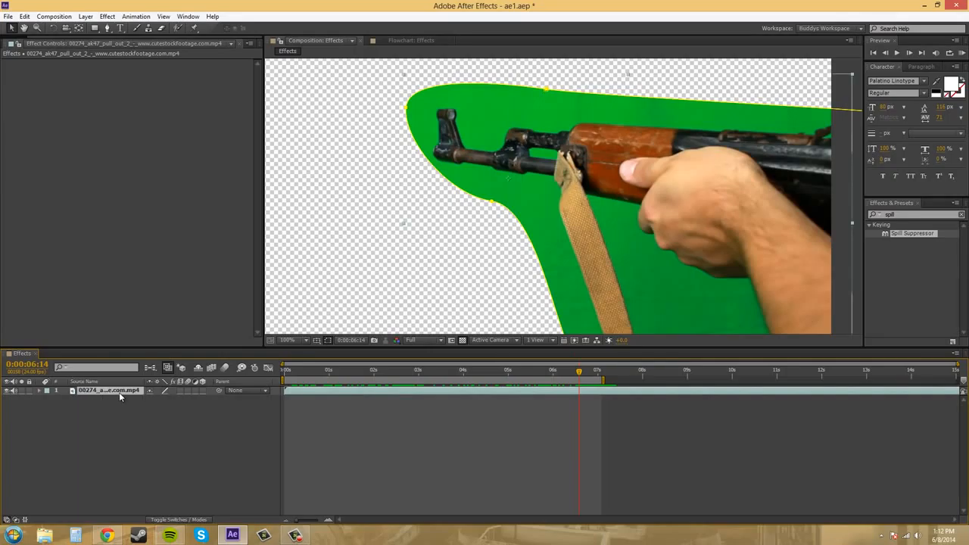
{"action": "left_click", "coordinate": [109, 18]}
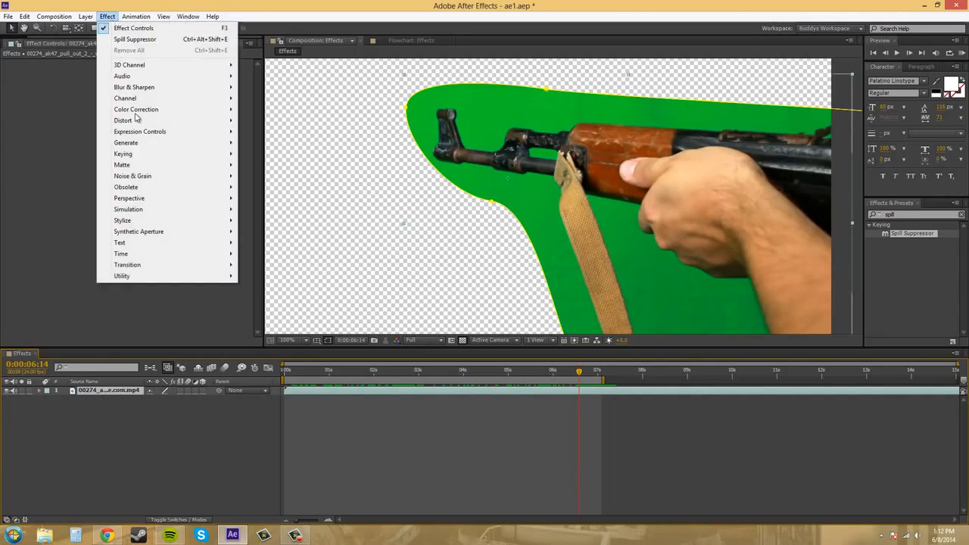
{"action": "mouse_move", "coordinate": [135, 155]}
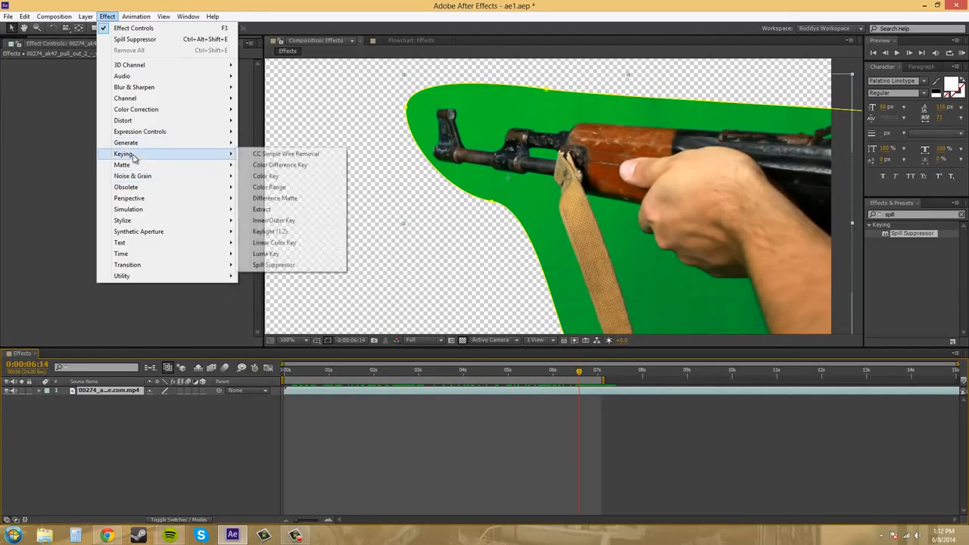
{"action": "left_click", "coordinate": [279, 176]}
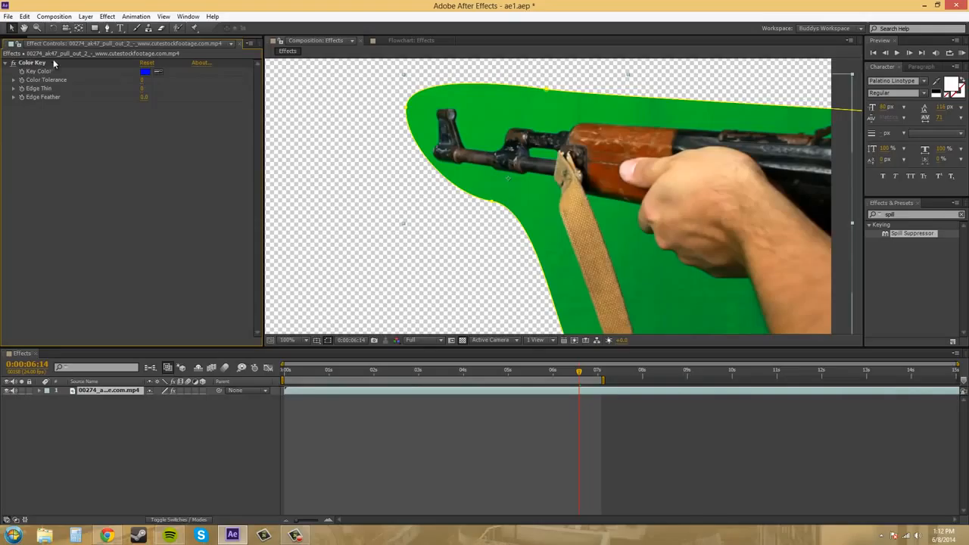
Step: Sample the green backdrop below the rifle as the key color and set Color Tolerance to 44
{"action": "left_click", "coordinate": [158, 68]}
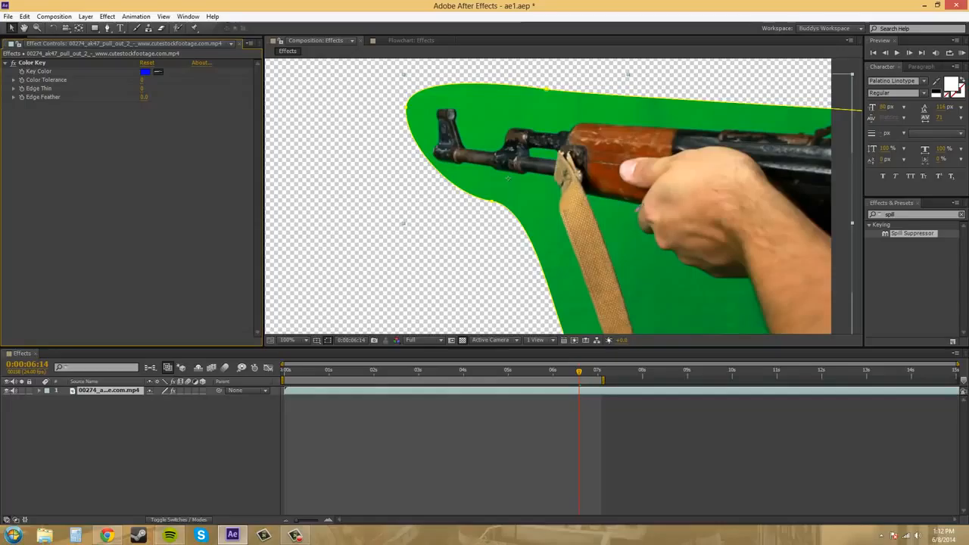
{"action": "left_click", "coordinate": [629, 213]}
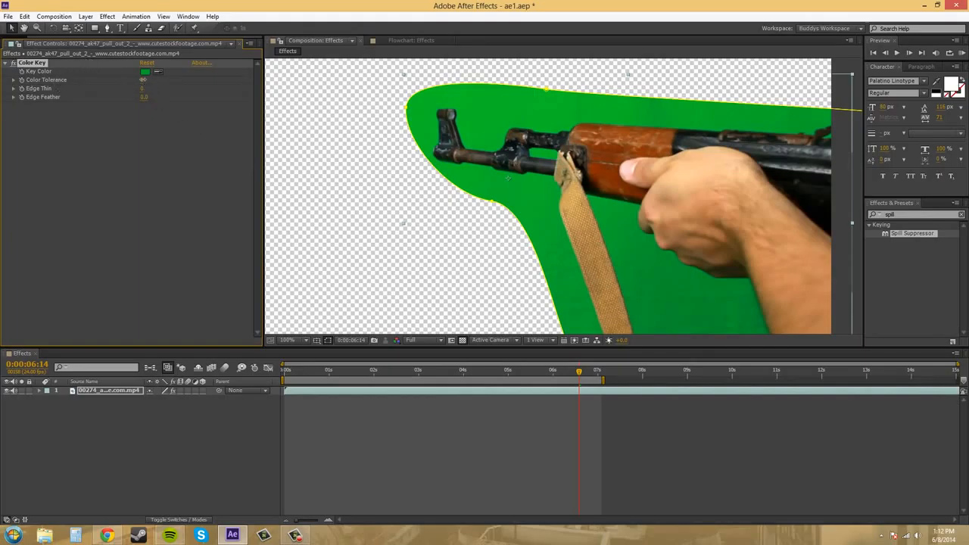
{"action": "left_click_drag", "start_coordinate": [149, 79], "coordinate": [163, 80]}
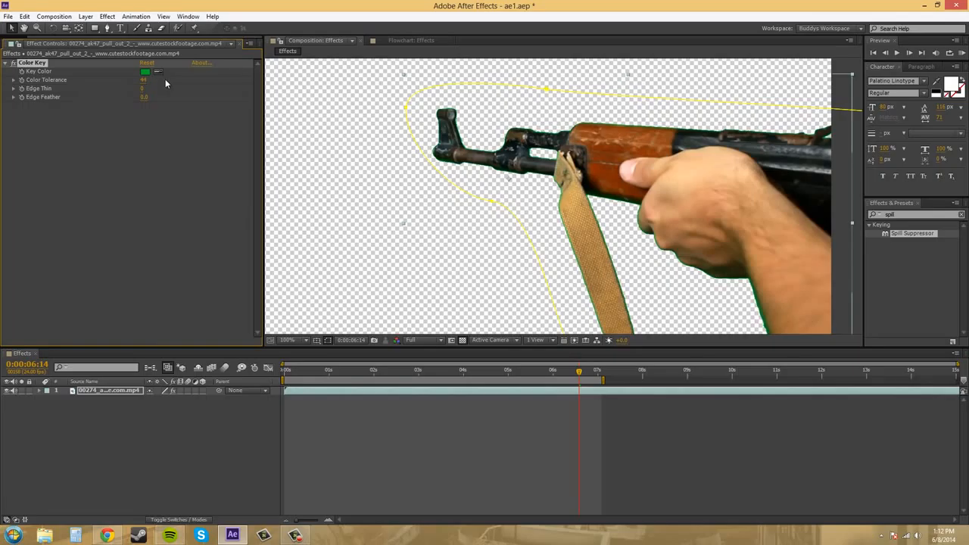
Step: Inspect the green fringe around the rifle, strap and hand, and set the Color Key's Edge Thin to 2
{"action": "left_click_drag", "start_coordinate": [695, 248], "coordinate": [634, 261]}
{"action": "scroll", "coordinate": [606, 142], "scroll_direction": "up", "scroll_amount": 2}
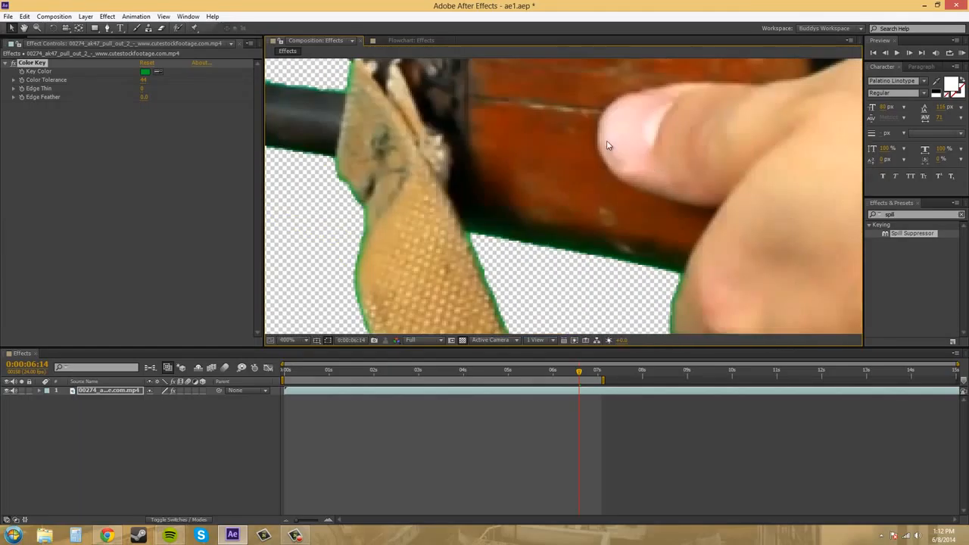
{"action": "scroll", "coordinate": [608, 146], "scroll_direction": "up", "scroll_amount": 1}
{"action": "left_click_drag", "start_coordinate": [578, 322], "coordinate": [578, 115]}
{"action": "left_click_drag", "start_coordinate": [698, 275], "coordinate": [623, 149]}
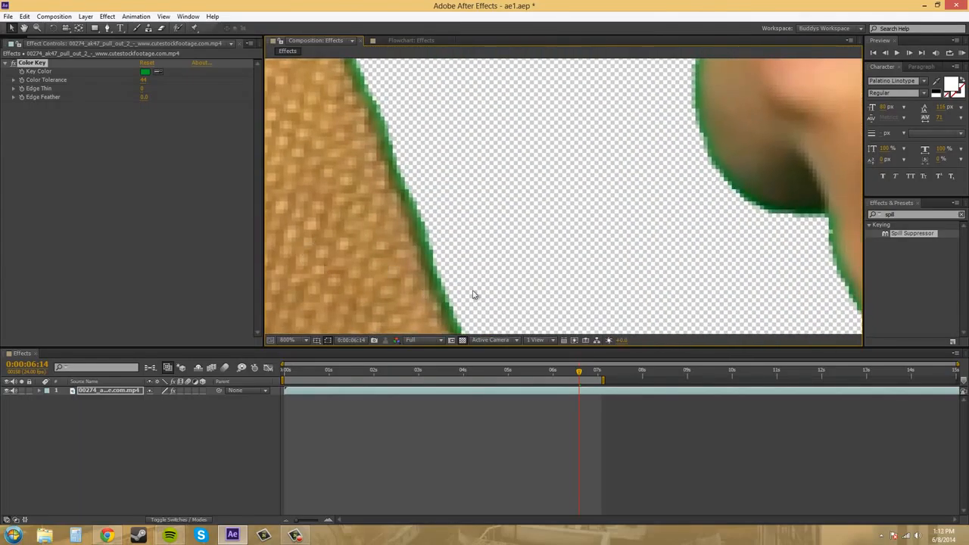
{"action": "scroll", "coordinate": [485, 227], "scroll_direction": "down", "scroll_amount": 3}
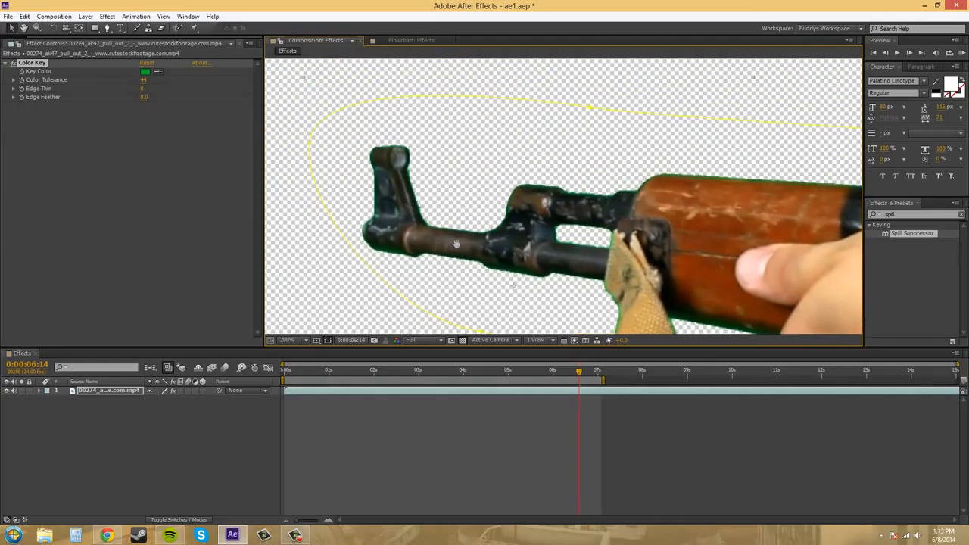
{"action": "left_click_drag", "start_coordinate": [457, 244], "coordinate": [461, 247]}
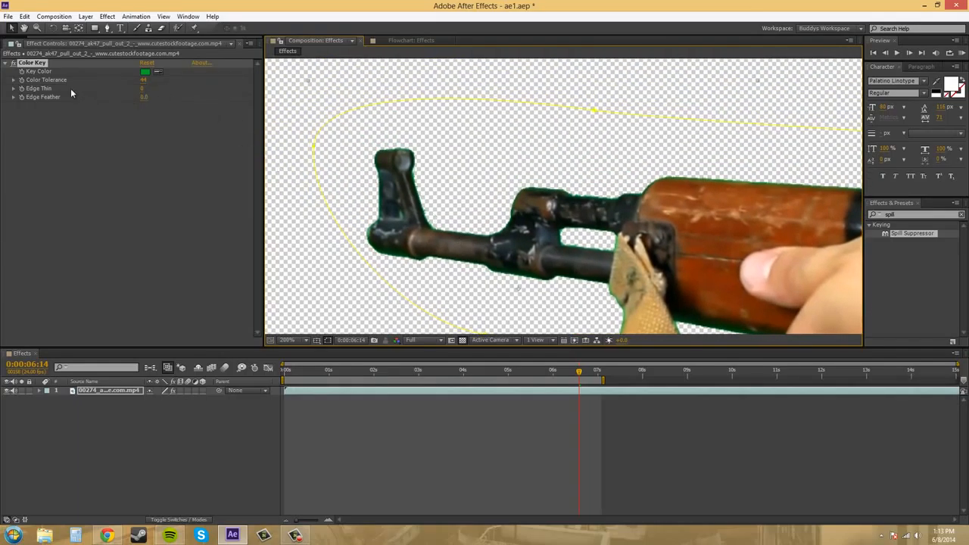
{"action": "left_click", "coordinate": [144, 88]}
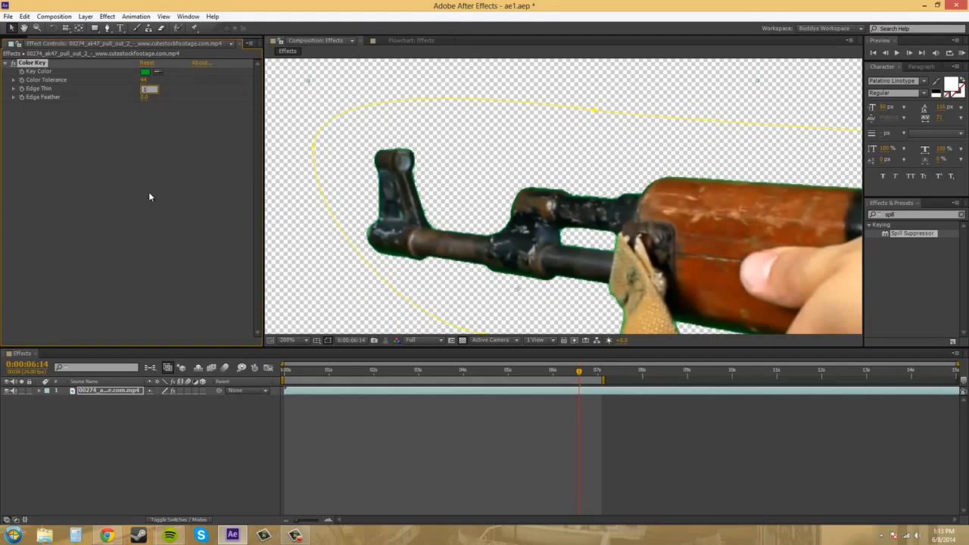
{"action": "type", "text": "1"}
{"action": "key", "text": "Return"}
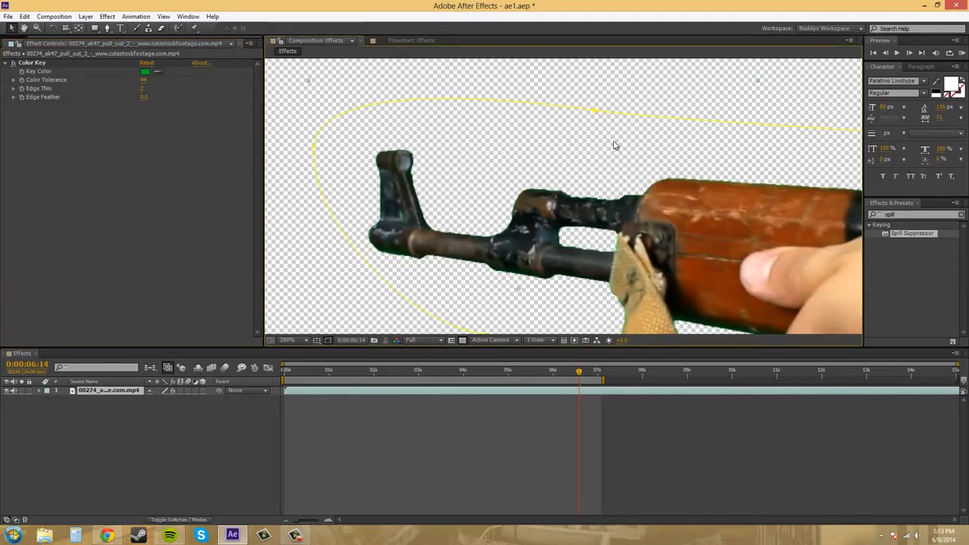
Step: Check the keyed edges along the rifle and arm, and resample the key color from the green fringe beside the forearm
{"action": "left_click_drag", "start_coordinate": [614, 144], "coordinate": [447, 93]}
{"action": "left_click_drag", "start_coordinate": [378, 98], "coordinate": [483, 119]}
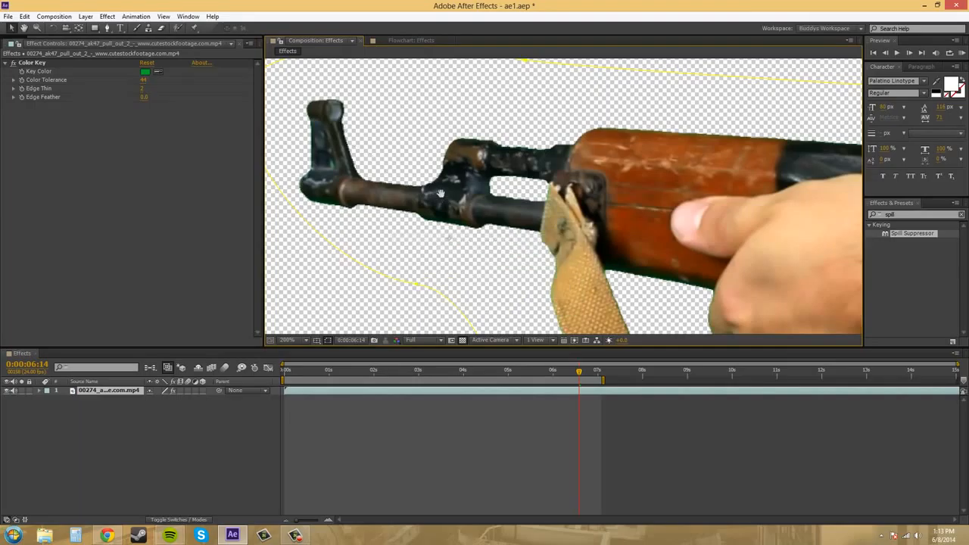
{"action": "left_click_drag", "start_coordinate": [615, 329], "coordinate": [537, 209]}
{"action": "left_click_drag", "start_coordinate": [691, 322], "coordinate": [452, 97]}
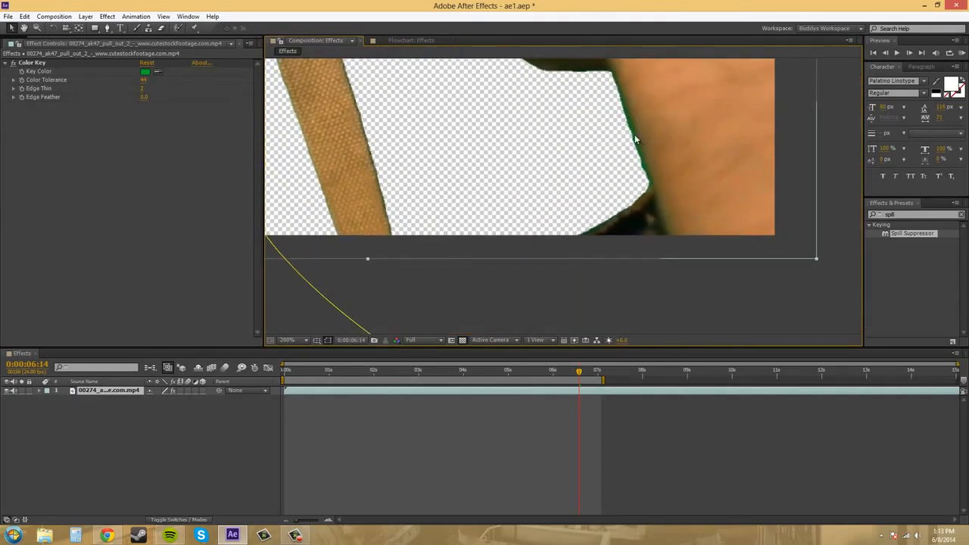
{"action": "left_click_drag", "start_coordinate": [614, 97], "coordinate": [671, 230]}
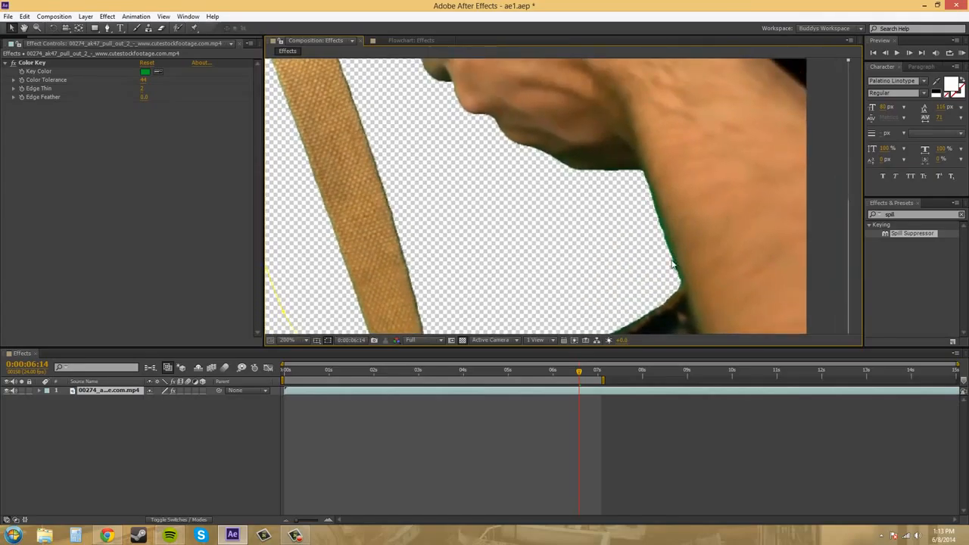
{"action": "left_click", "coordinate": [157, 72]}
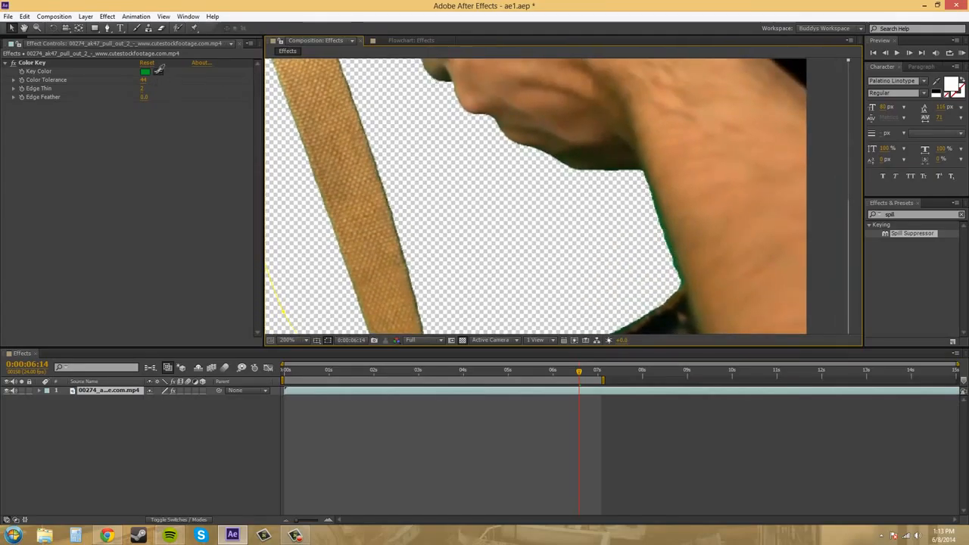
{"action": "left_click", "coordinate": [668, 243]}
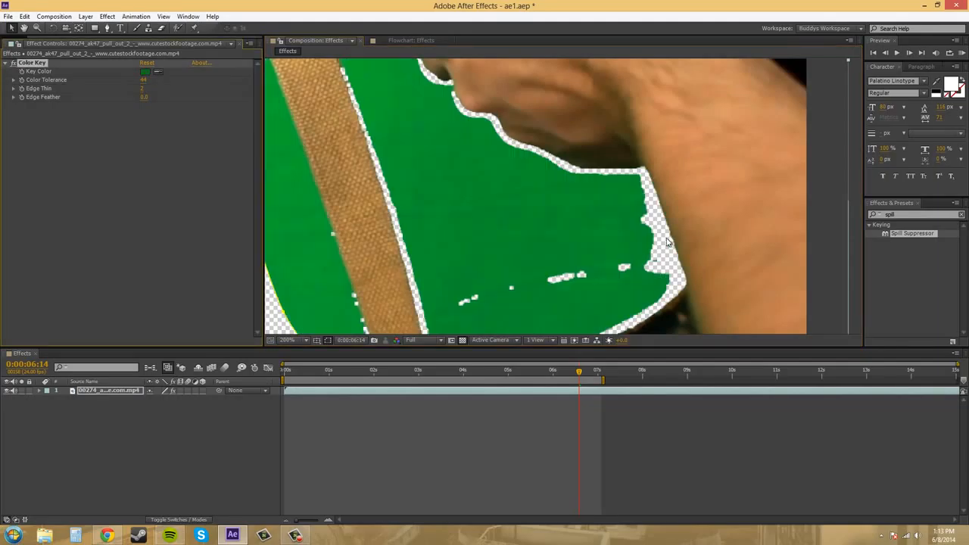
Step: Try a Color Tolerance of 6 for the Color Key, and undo both this change and the last key color resample
{"action": "scroll", "coordinate": [443, 153], "scroll_direction": "down", "scroll_amount": 2}
{"action": "left_click_drag", "start_coordinate": [428, 121], "coordinate": [452, 174]}
{"action": "key", "text": "period"}
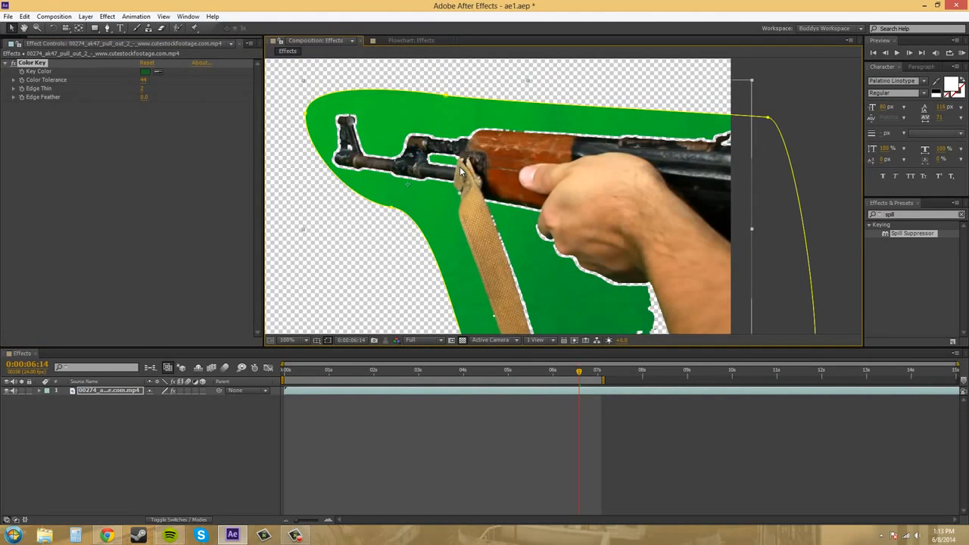
{"action": "left_click_drag", "start_coordinate": [144, 79], "coordinate": [96, 73]}
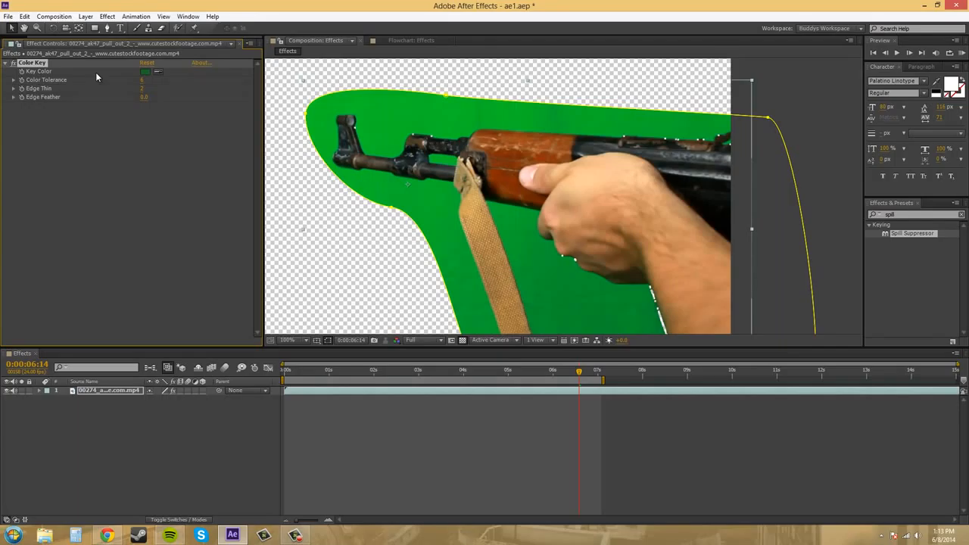
{"action": "key", "text": "ctrl+z"}
{"action": "key", "text": "ctrl+z"}
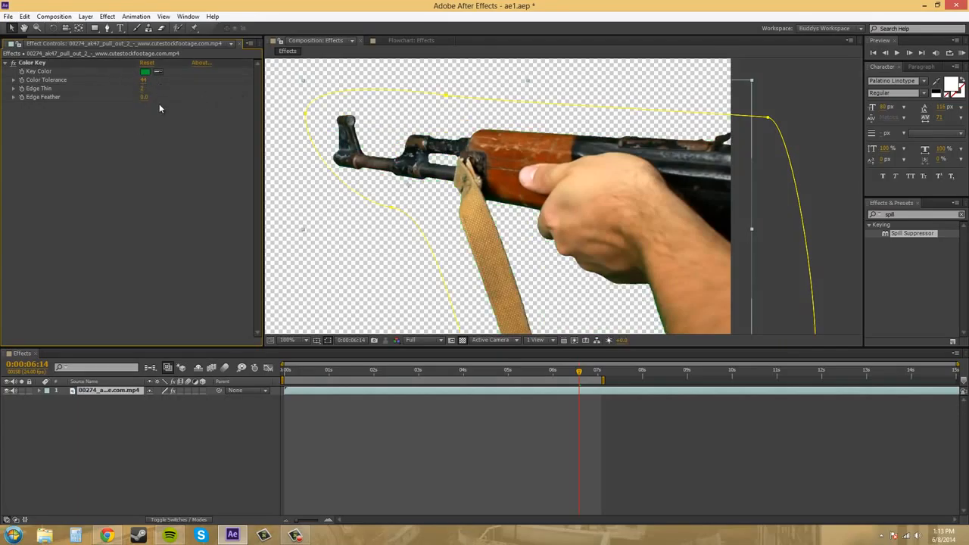
Step: Set the Color Key's Color Tolerance to 52 and check the edges of the arm and rifle
{"action": "left_click_drag", "start_coordinate": [701, 301], "coordinate": [657, 225]}
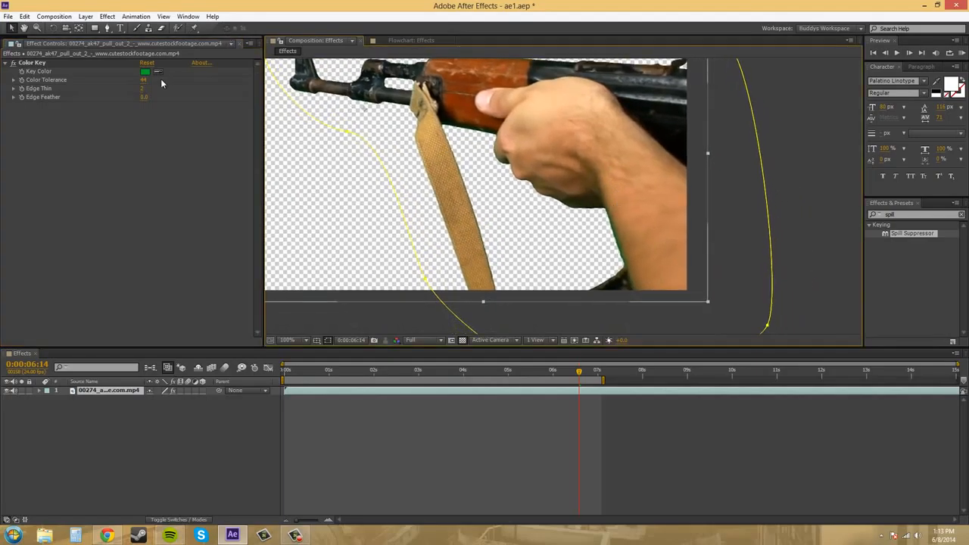
{"action": "left_click_drag", "start_coordinate": [143, 80], "coordinate": [142, 79]}
{"action": "left_click_drag", "start_coordinate": [143, 79], "coordinate": [182, 80]}
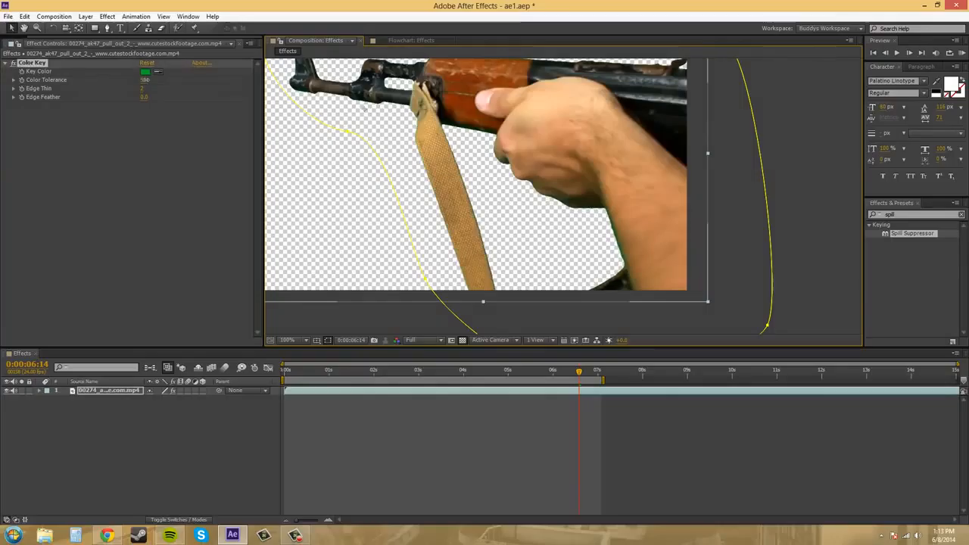
{"action": "left_click", "coordinate": [477, 210]}
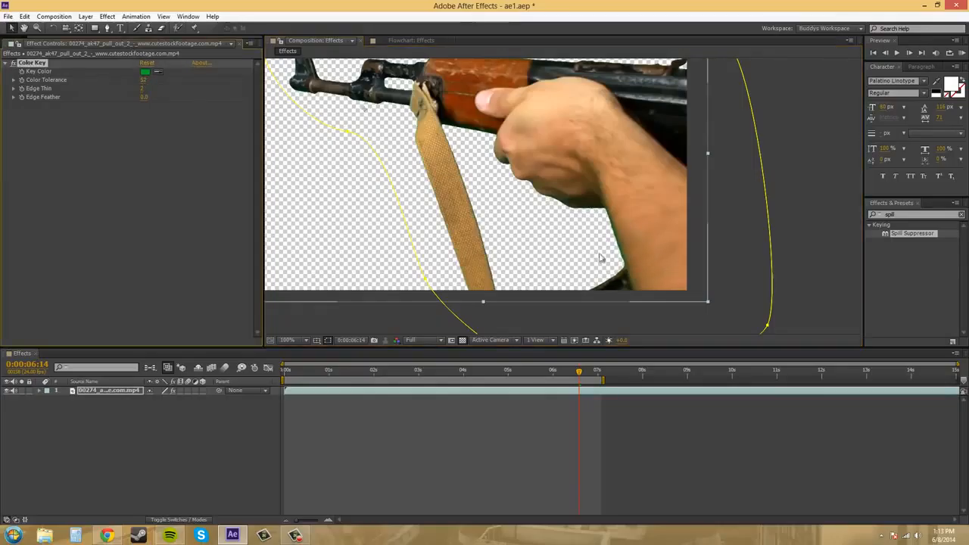
{"action": "left_click_drag", "start_coordinate": [440, 160], "coordinate": [540, 274]}
{"action": "left_click", "coordinate": [124, 176]}
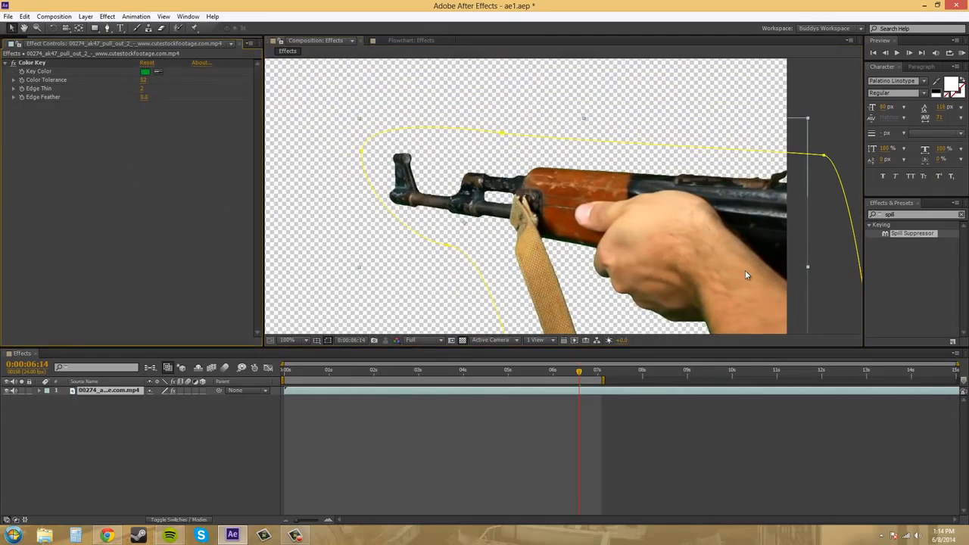
Step: Search the effects for "spill" and apply Spill Suppressor to the rifle footage
{"action": "left_click_drag", "start_coordinate": [685, 305], "coordinate": [649, 241]}
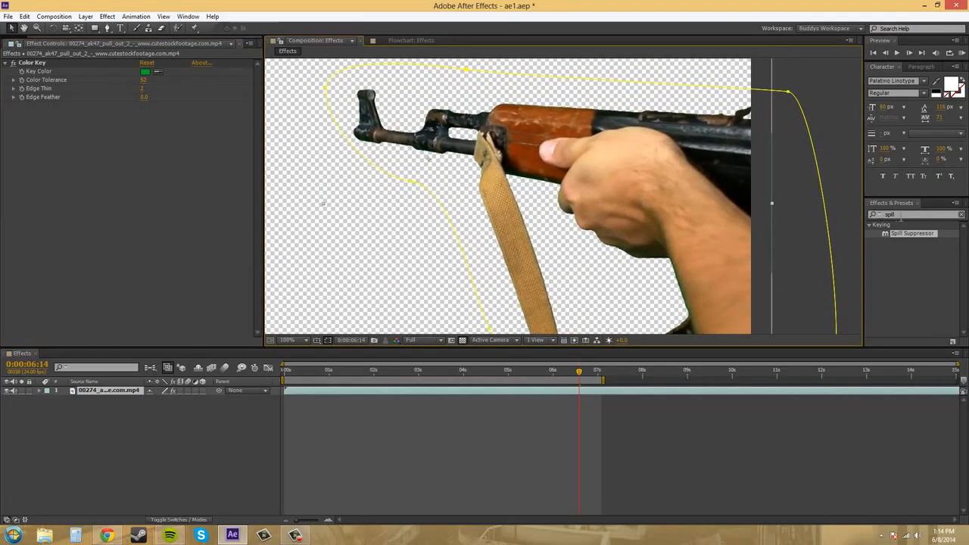
{"action": "left_click", "coordinate": [939, 215]}
{"action": "double_click", "coordinate": [931, 214]}
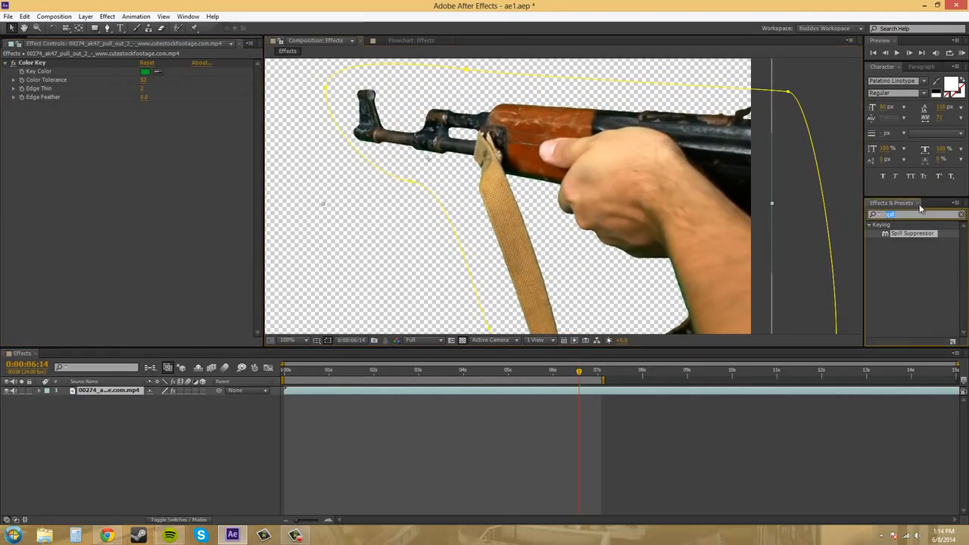
{"action": "type", "text": "spill"}
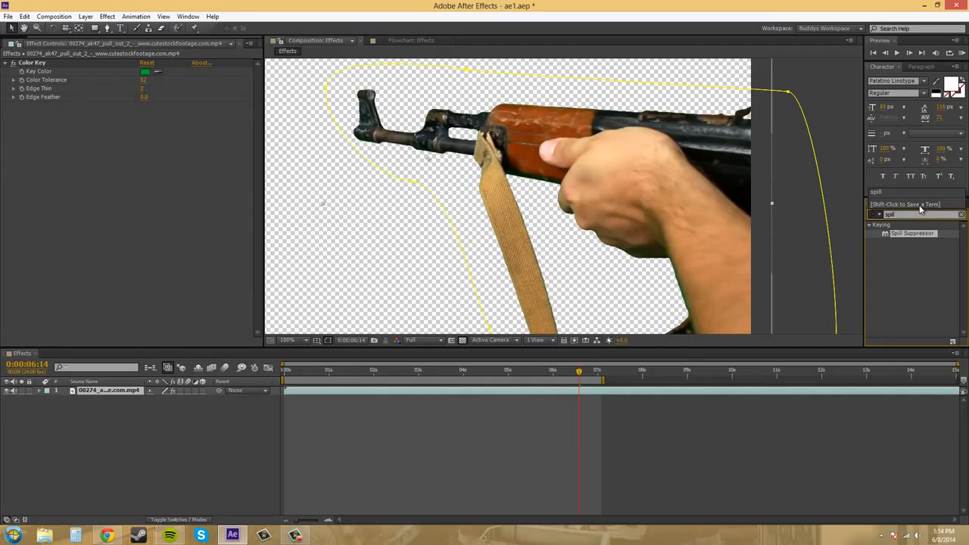
{"action": "left_click", "coordinate": [894, 258]}
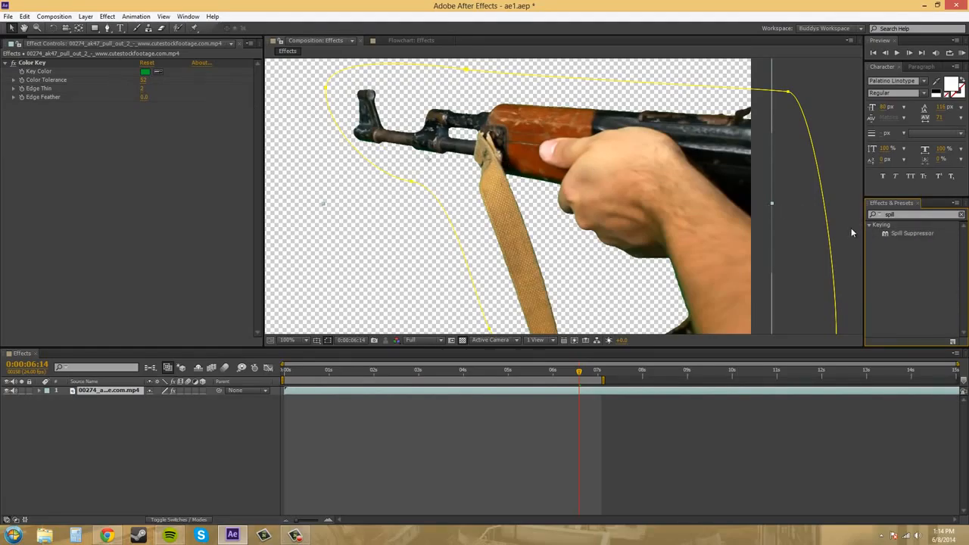
{"action": "left_click", "coordinate": [928, 234]}
{"action": "left_click_drag", "start_coordinate": [929, 237], "coordinate": [137, 153]}
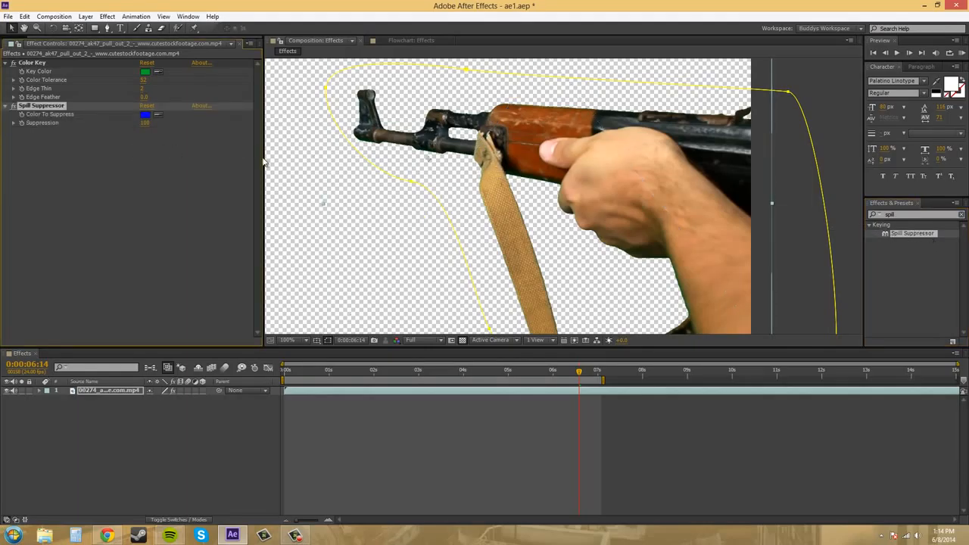
Step: Inspect the green fringe under the hand and forearm, and sample the Color Key's green as the Spill Suppressor's Color To Suppress
{"action": "scroll", "coordinate": [565, 214], "scroll_direction": "up", "scroll_amount": 2}
{"action": "left_click_drag", "start_coordinate": [592, 239], "coordinate": [546, 189]}
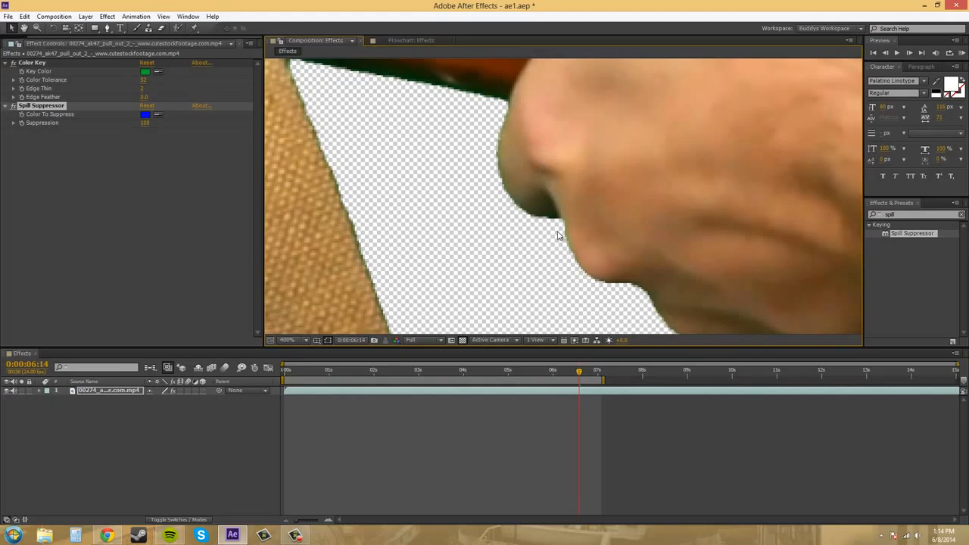
{"action": "left_click_drag", "start_coordinate": [660, 239], "coordinate": [412, 77]}
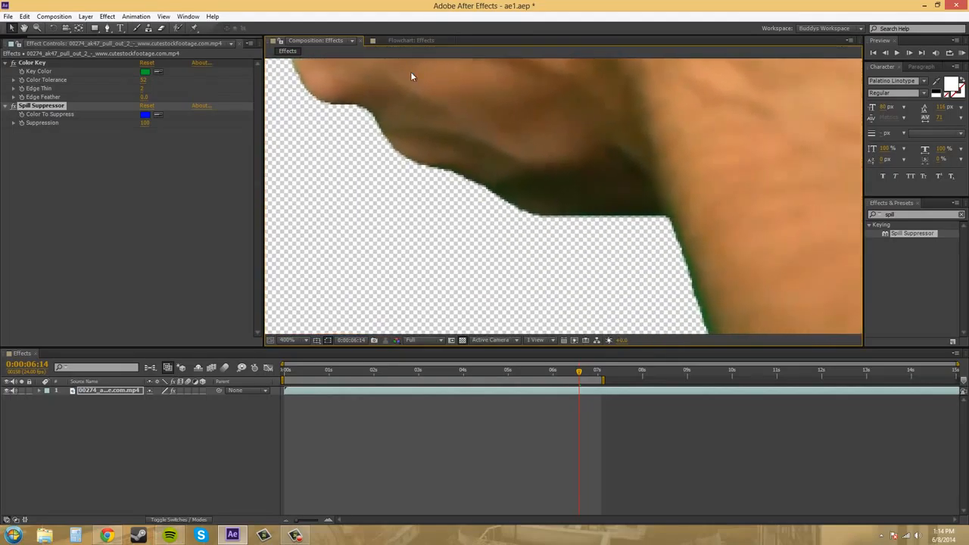
{"action": "left_click_drag", "start_coordinate": [527, 189], "coordinate": [510, 97]}
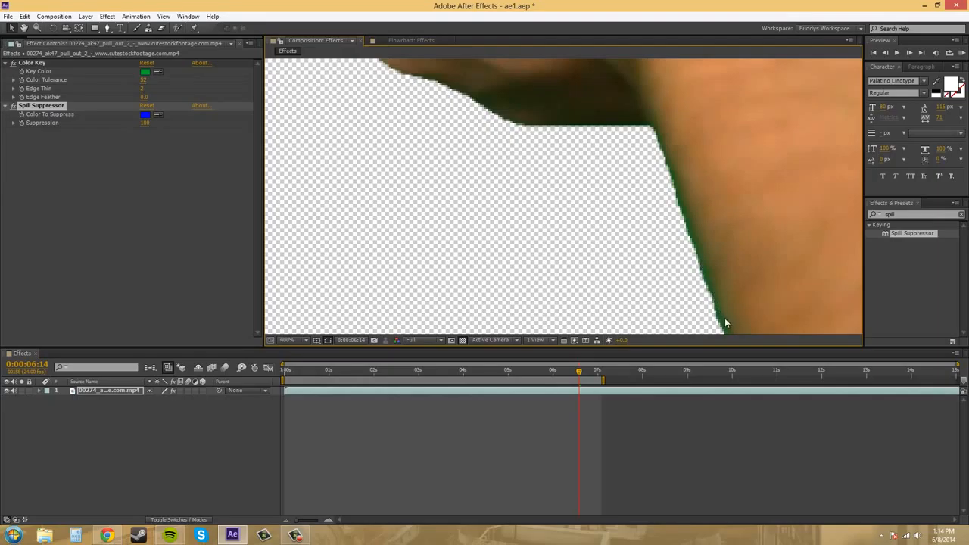
{"action": "left_click_drag", "start_coordinate": [669, 177], "coordinate": [728, 238]}
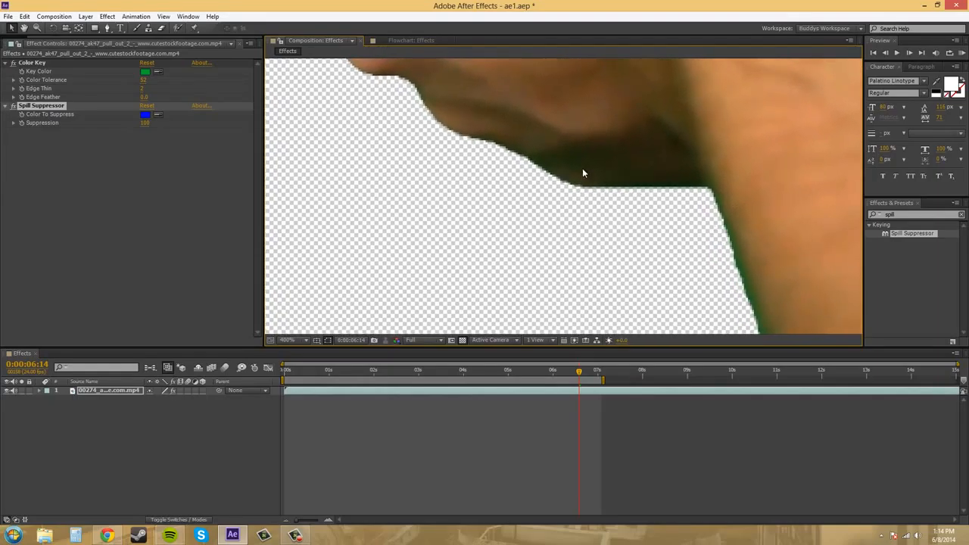
{"action": "left_click", "coordinate": [148, 75]}
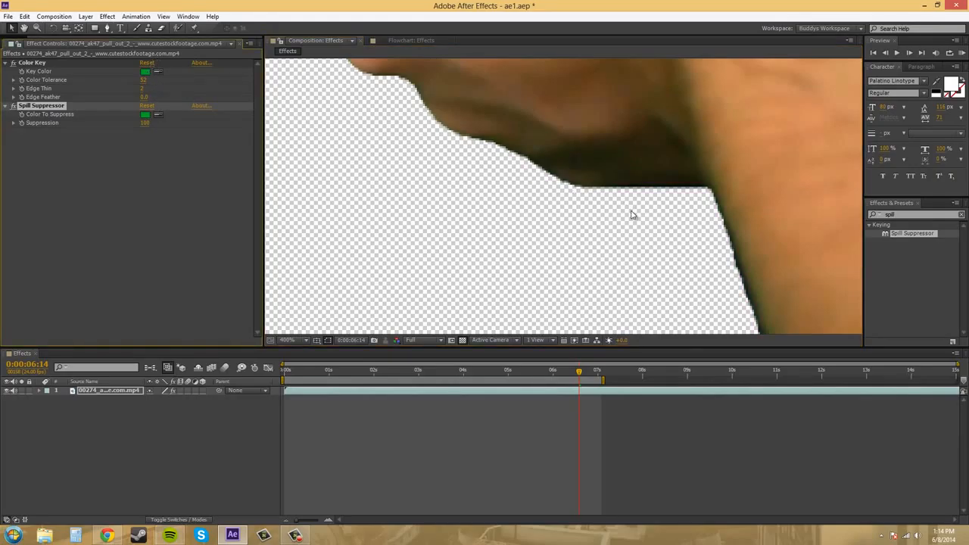
Step: Check the suppressed edges along the hand and forearm, and lower the Spill Suppressor's Suppression to 94
{"action": "left_click_drag", "start_coordinate": [773, 301], "coordinate": [580, 166]}
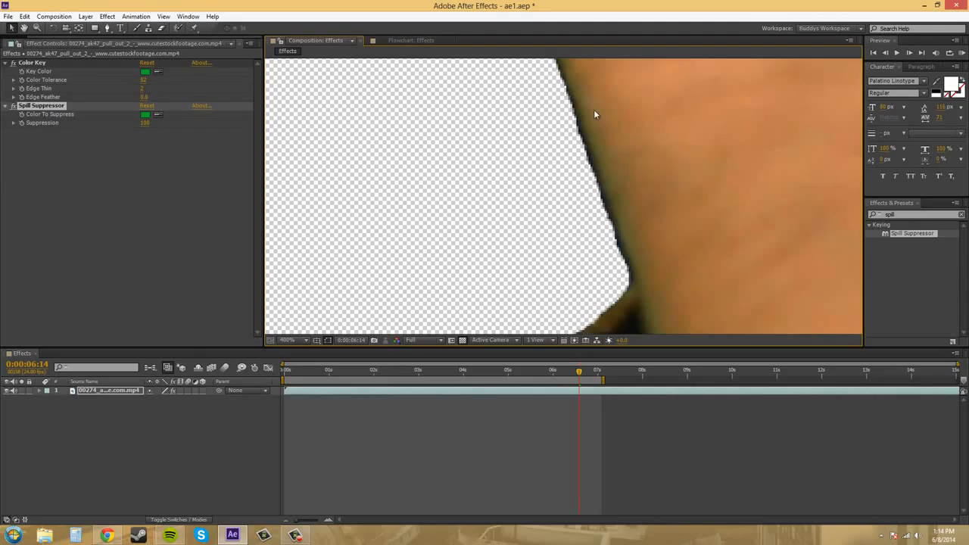
{"action": "left_click_drag", "start_coordinate": [595, 114], "coordinate": [673, 246]}
{"action": "left_click_drag", "start_coordinate": [519, 180], "coordinate": [645, 279]}
{"action": "left_click_drag", "start_coordinate": [485, 162], "coordinate": [311, 42]}
{"action": "left_click_drag", "start_coordinate": [574, 249], "coordinate": [554, 182]}
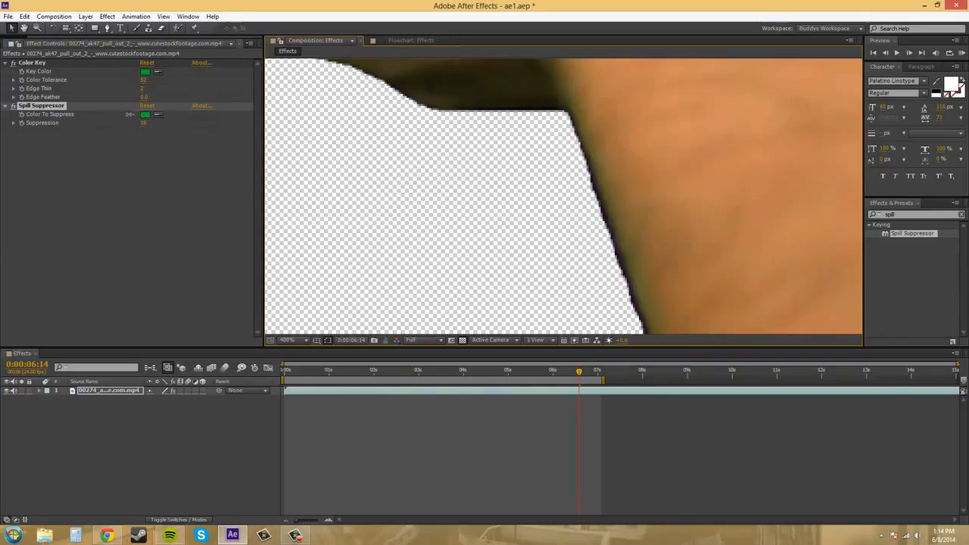
{"action": "mouse_move", "coordinate": [129, 113]}
{"action": "left_mouse_down"}
{"action": "mouse_move", "coordinate": [90, 111]}
{"action": "mouse_move", "coordinate": [144, 123]}
{"action": "left_mouse_up"}
Step: Check the rifle's upper edge for green spill, and raise the Suppression to 120 and finally to 150
{"action": "left_click_drag", "start_coordinate": [392, 170], "coordinate": [555, 284]}
{"action": "scroll", "coordinate": [506, 238], "scroll_direction": "down", "scroll_amount": 1}
{"action": "left_click_drag", "start_coordinate": [455, 247], "coordinate": [467, 366]}
{"action": "left_click_drag", "start_coordinate": [356, 206], "coordinate": [502, 328]}
{"action": "scroll", "coordinate": [447, 219], "scroll_direction": "up", "scroll_amount": 1}
{"action": "left_click_drag", "start_coordinate": [620, 154], "coordinate": [558, 153]}
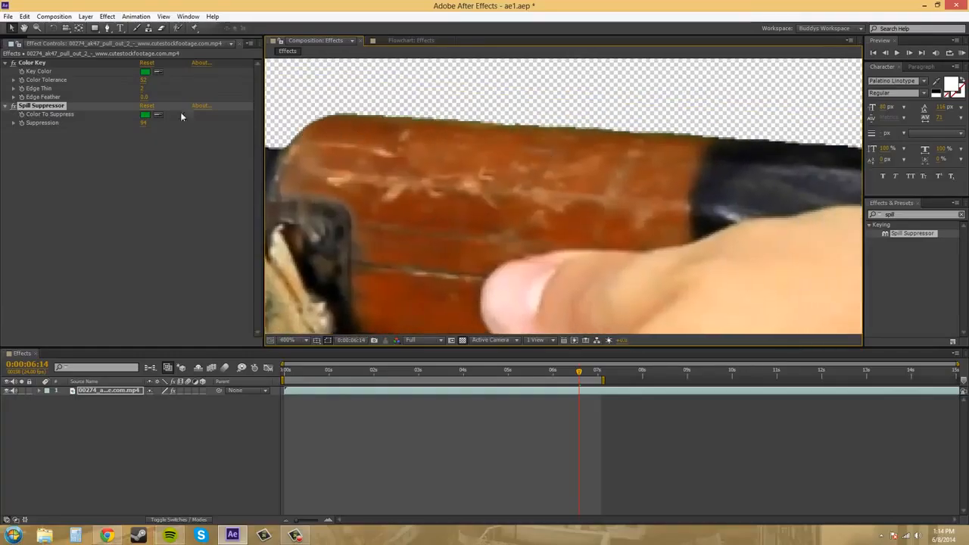
{"action": "left_click", "coordinate": [143, 123]}
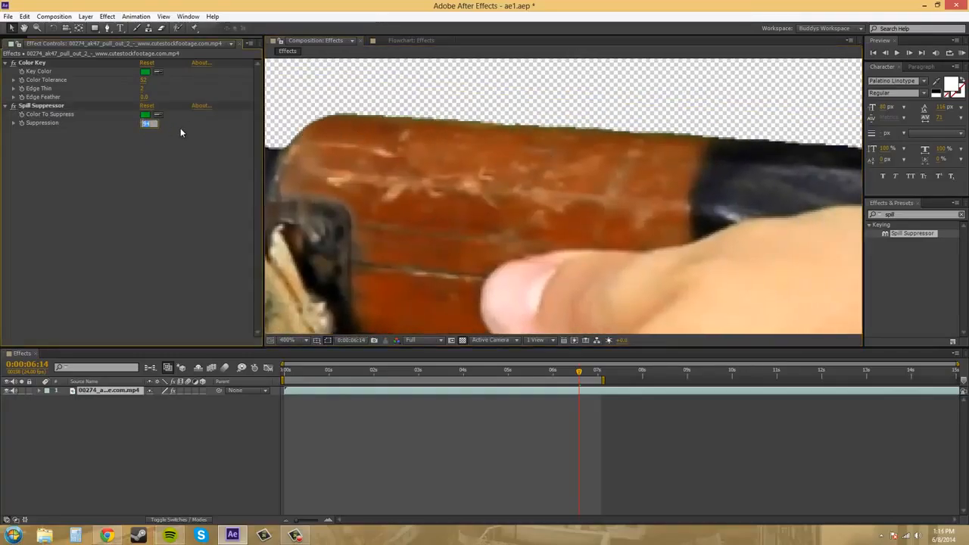
{"action": "type", "text": "120"}
{"action": "left_click", "coordinate": [171, 201]}
{"action": "left_click", "coordinate": [146, 122]}
{"action": "type", "text": "150"}
{"action": "left_click", "coordinate": [124, 164]}
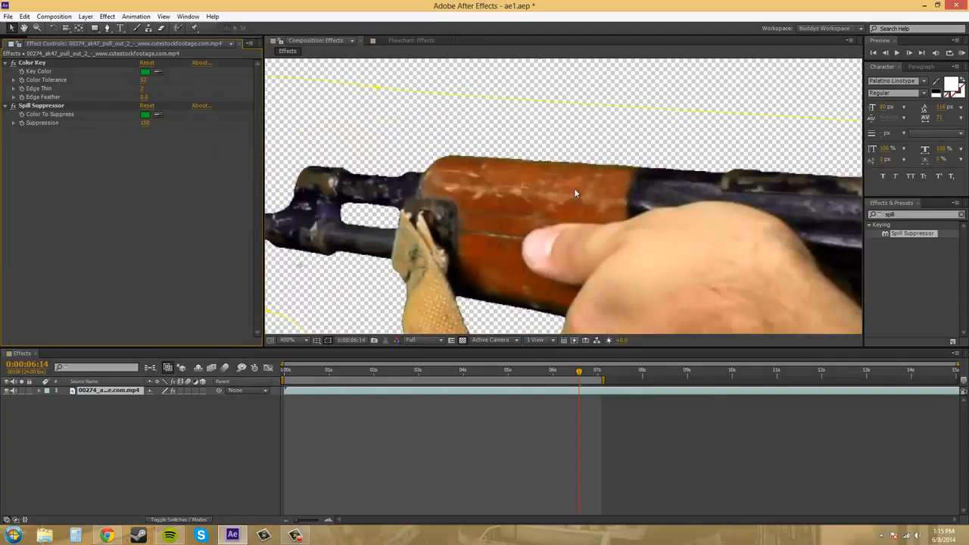
Step: Compare the rifle's edges with Suppression at 0, and set it back to 150
{"action": "scroll", "coordinate": [574, 188], "scroll_direction": "down", "scroll_amount": 2}
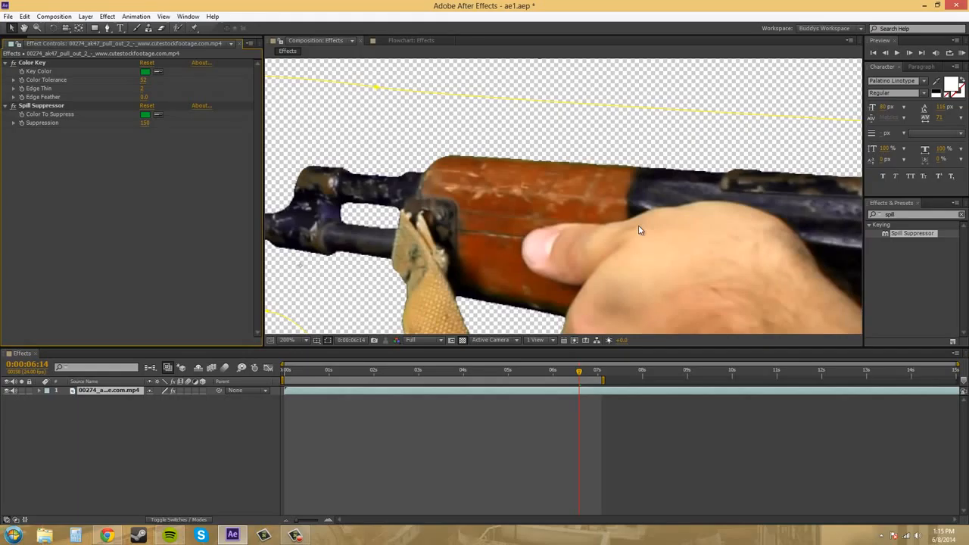
{"action": "left_click", "coordinate": [12, 123]}
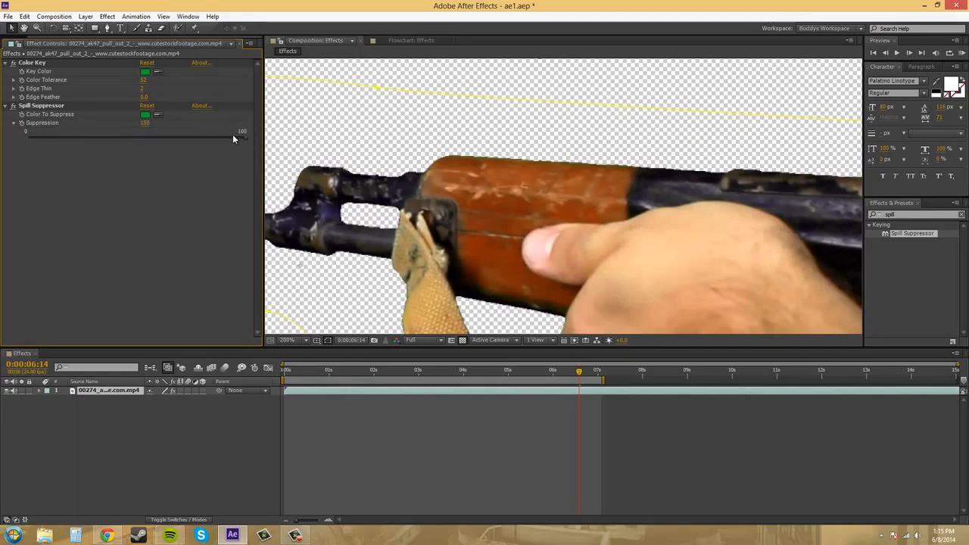
{"action": "left_click", "coordinate": [12, 123]}
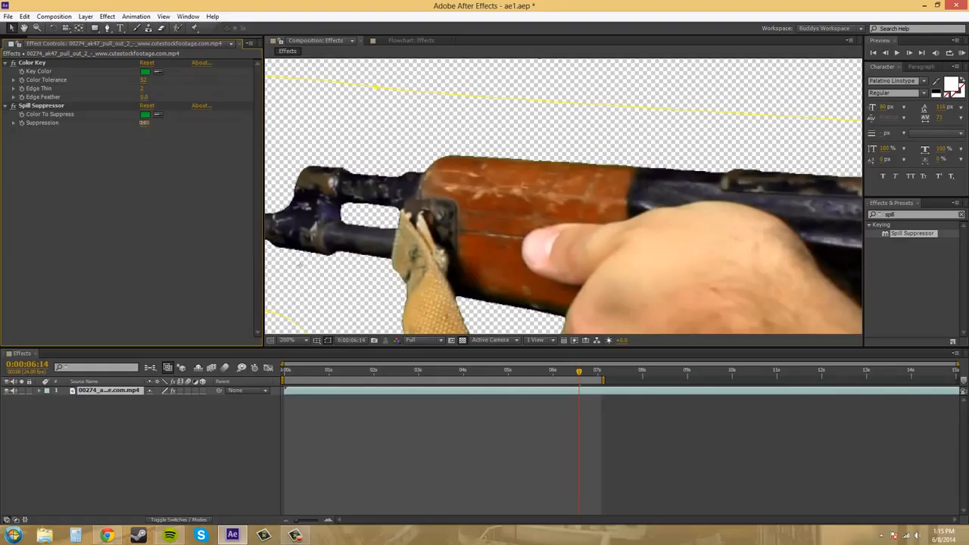
{"action": "left_click_drag", "start_coordinate": [144, 123], "coordinate": [46, 123]}
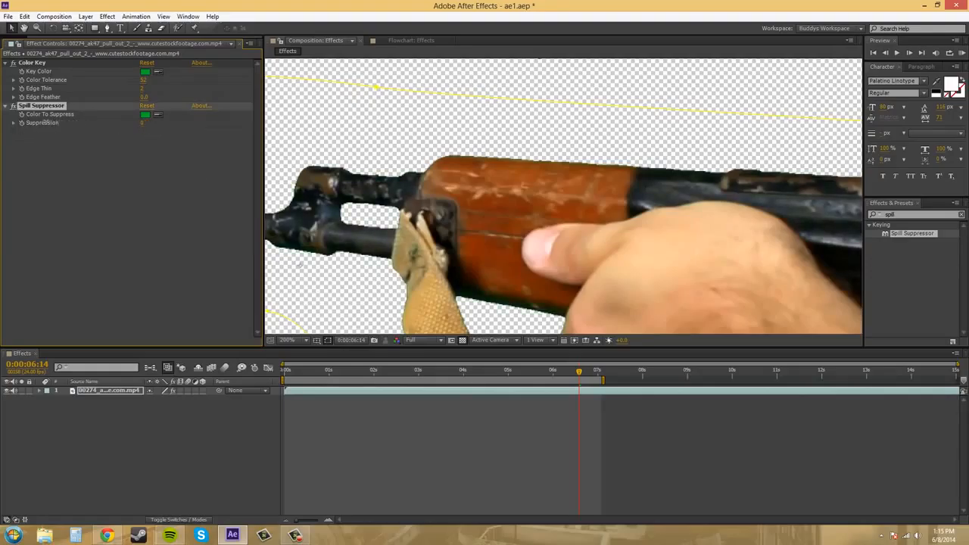
{"action": "left_click", "coordinate": [142, 122]}
{"action": "type", "text": "150"}
{"action": "left_click", "coordinate": [194, 196]}
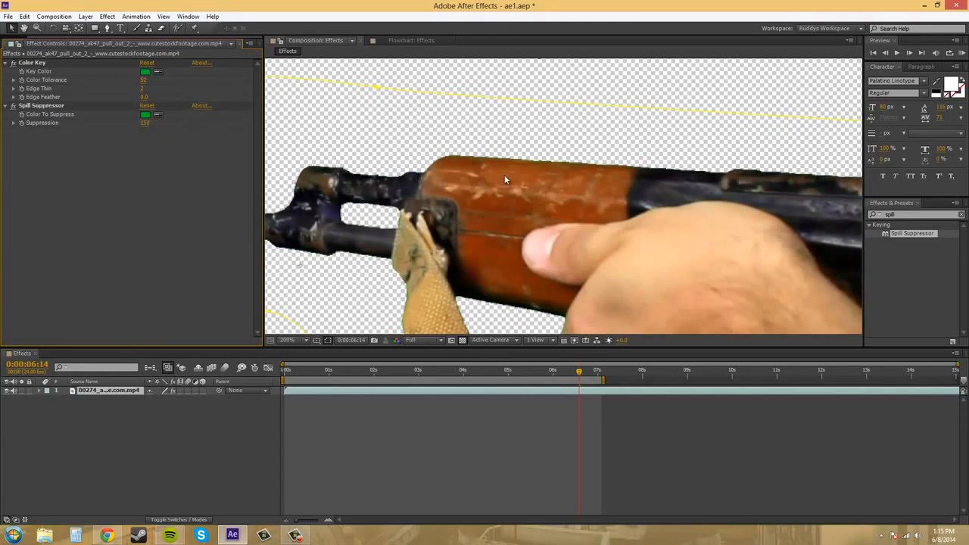
Step: Check the keyed edges along the strap and arm, and set the Color Key's Edge Feather to 4.0
{"action": "scroll", "coordinate": [505, 182], "scroll_direction": "down", "scroll_amount": 2}
{"action": "left_click_drag", "start_coordinate": [534, 207], "coordinate": [456, 144]}
{"action": "left_click", "coordinate": [787, 216]}
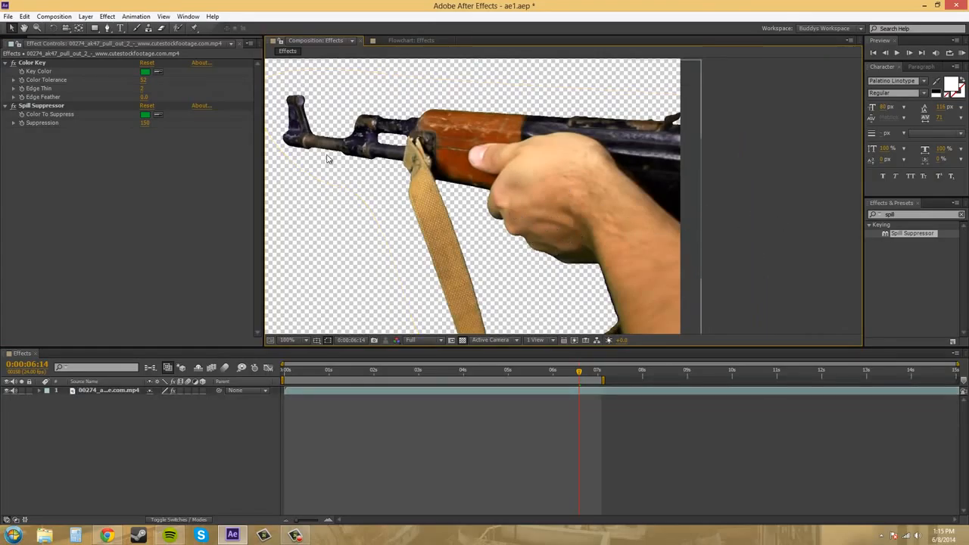
{"action": "scroll", "coordinate": [513, 156], "scroll_direction": "up", "scroll_amount": 2}
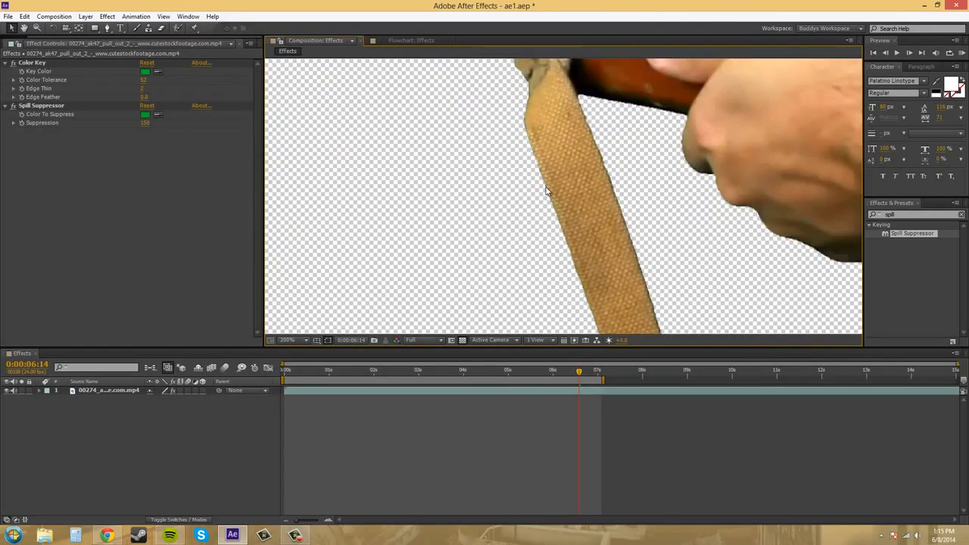
{"action": "left_click", "coordinate": [36, 63]}
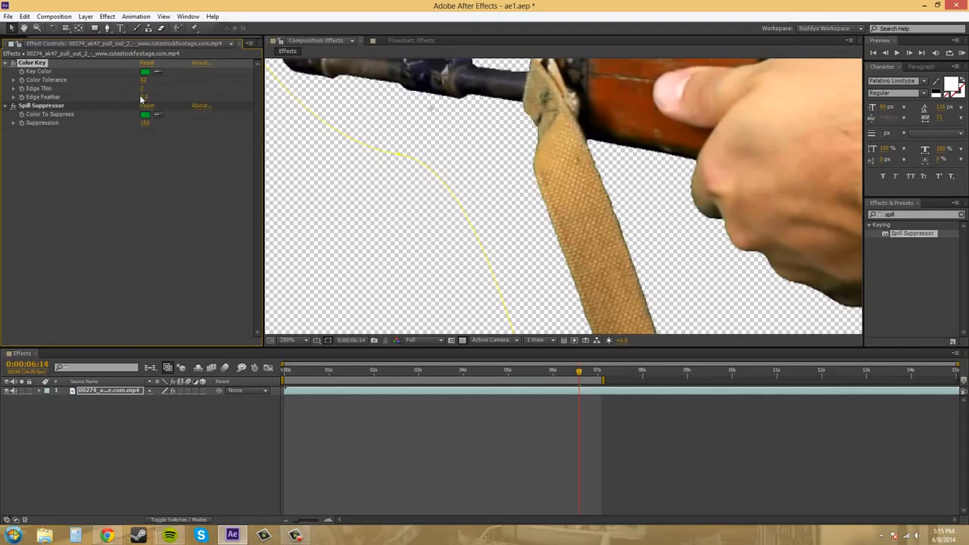
{"action": "left_click_drag", "start_coordinate": [632, 210], "coordinate": [577, 201]}
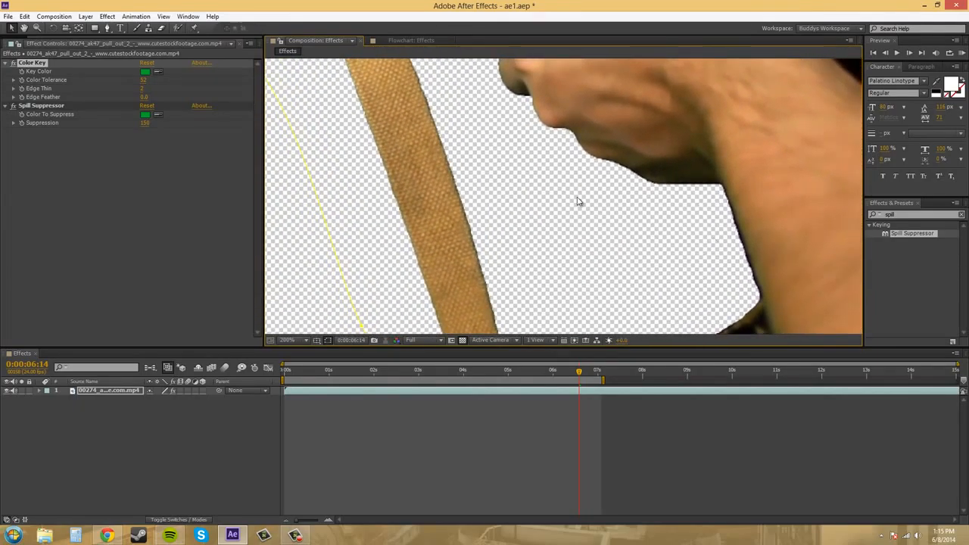
{"action": "mouse_move", "coordinate": [143, 97]}
{"action": "left_mouse_down"}
{"action": "mouse_move", "coordinate": [189, 104]}
{"action": "mouse_move", "coordinate": [162, 100]}
{"action": "left_mouse_up"}
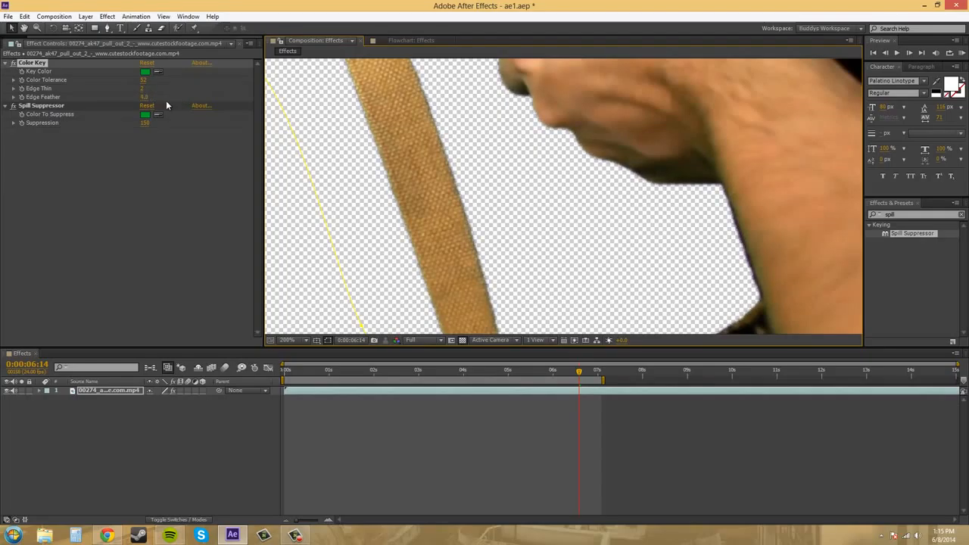
Step: Review the keyed rifle and arm as a whole, and set the Color Key's Edge Feather to 0
{"action": "scroll", "coordinate": [467, 144], "scroll_direction": "down", "scroll_amount": 3}
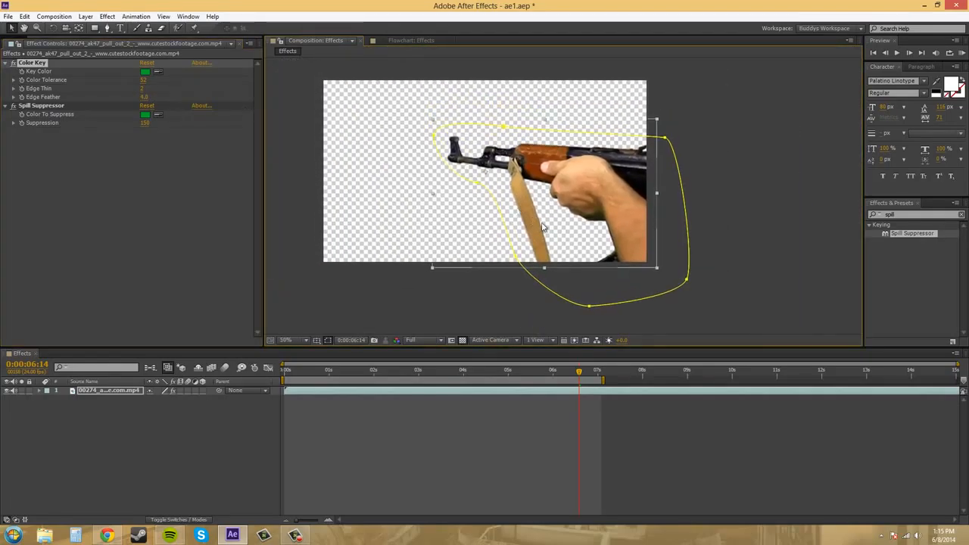
{"action": "scroll", "coordinate": [549, 230], "scroll_direction": "up", "scroll_amount": 2}
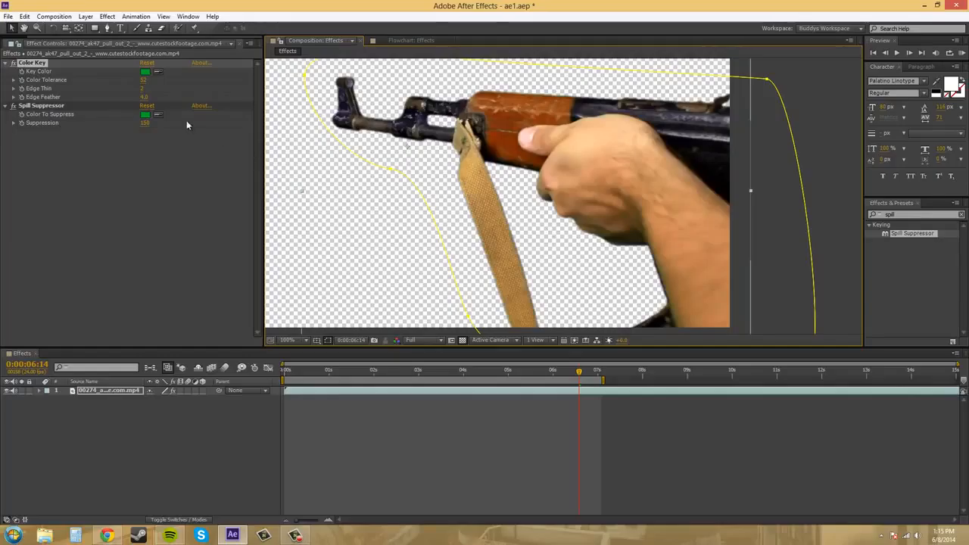
{"action": "left_click", "coordinate": [145, 97]}
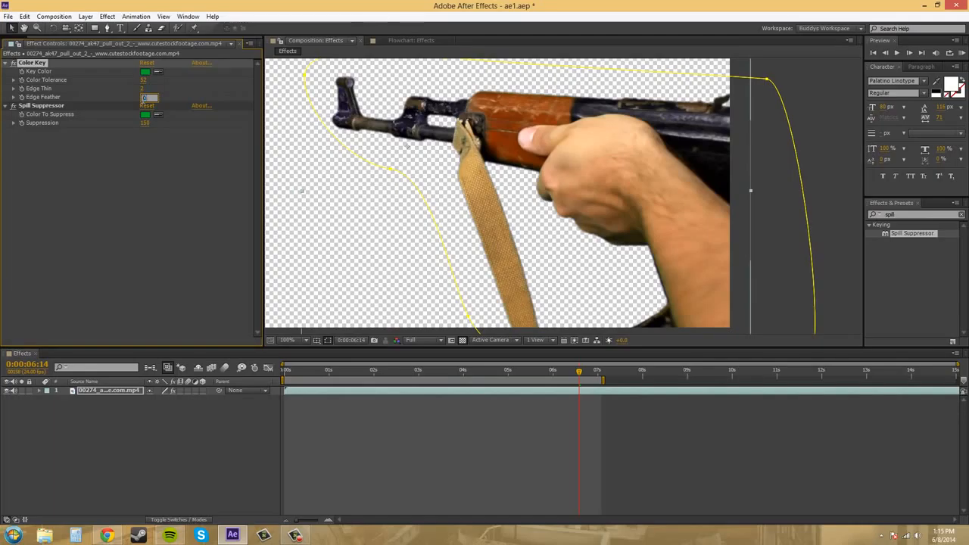
{"action": "left_click", "coordinate": [172, 239]}
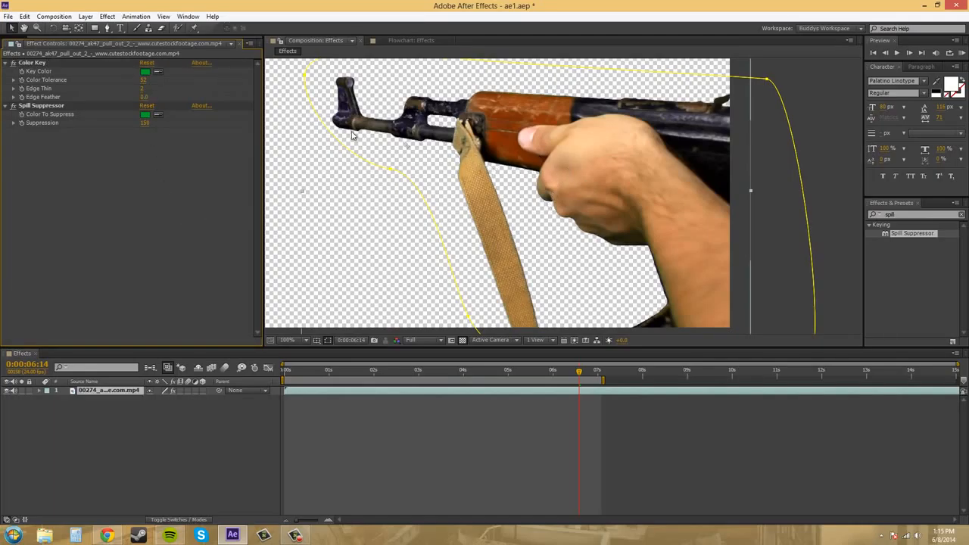
Step: Inspect the unfeathered edges around the rifle's front sight up close, and set the Color Key's Edge Feather to 1
{"action": "scroll", "coordinate": [359, 99], "scroll_direction": "up", "scroll_amount": 1}
{"action": "left_click_drag", "start_coordinate": [424, 144], "coordinate": [547, 275]}
{"action": "left_click_drag", "start_coordinate": [355, 144], "coordinate": [418, 201]}
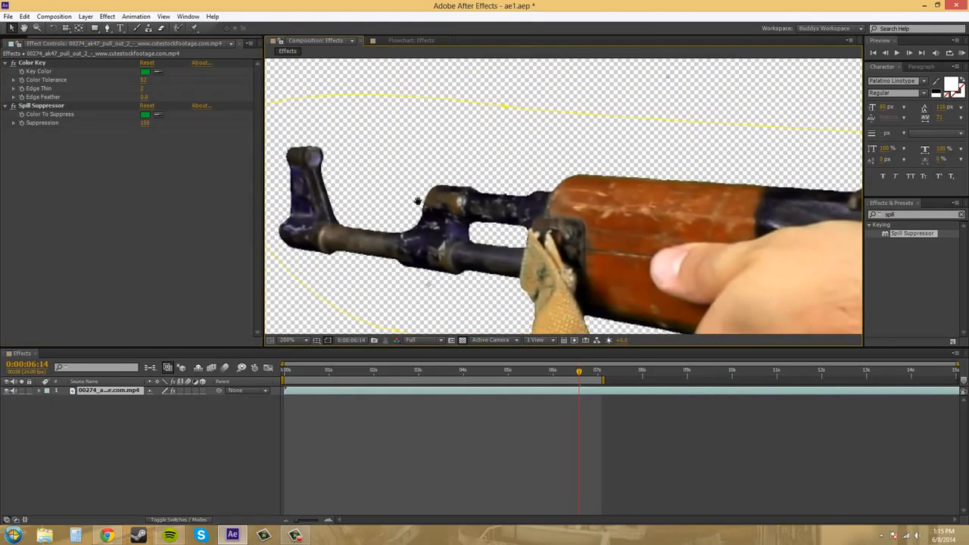
{"action": "scroll", "coordinate": [454, 200], "scroll_direction": "up", "scroll_amount": 1}
{"action": "scroll", "coordinate": [455, 212], "scroll_direction": "up", "scroll_amount": 2}
{"action": "scroll", "coordinate": [484, 209], "scroll_direction": "up", "scroll_amount": 1}
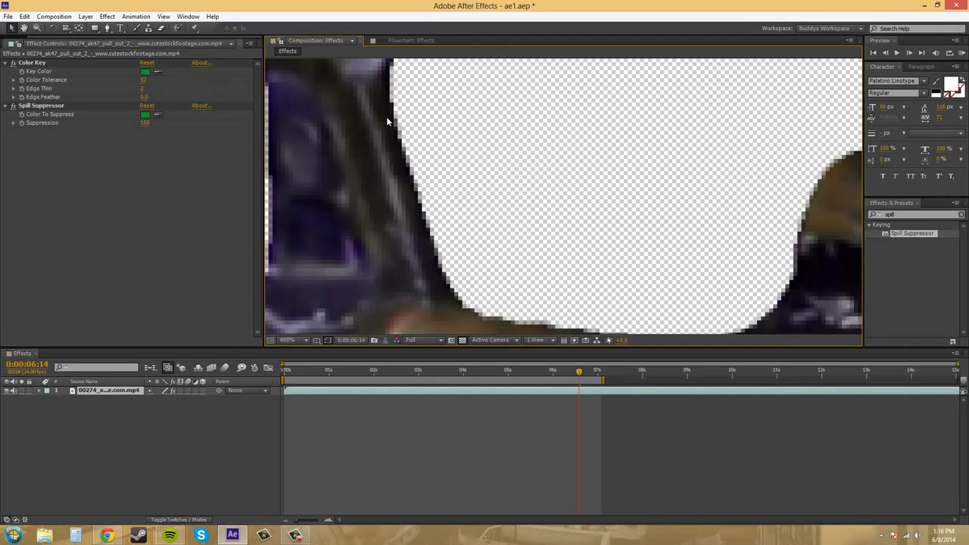
{"action": "left_click", "coordinate": [145, 97]}
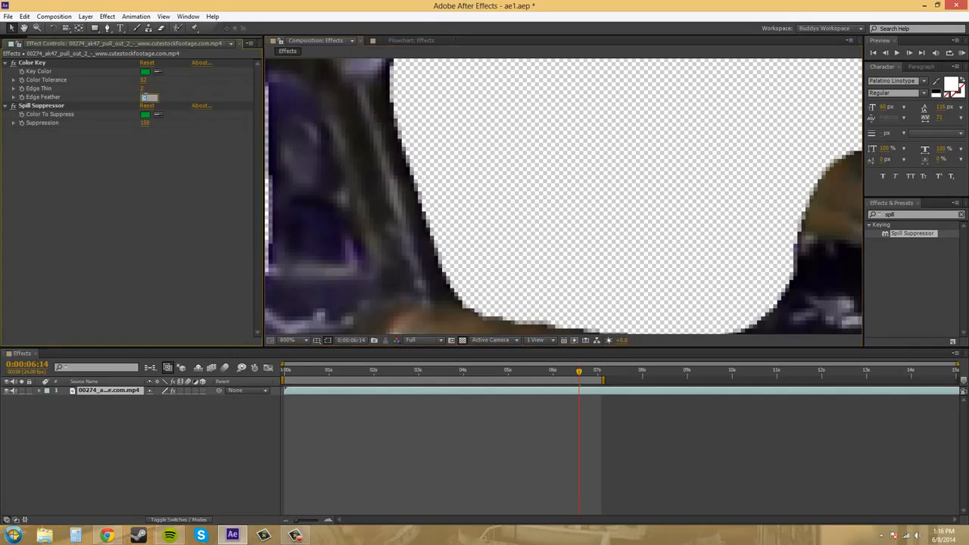
{"action": "type", "text": "1"}
{"action": "key", "text": "Return"}
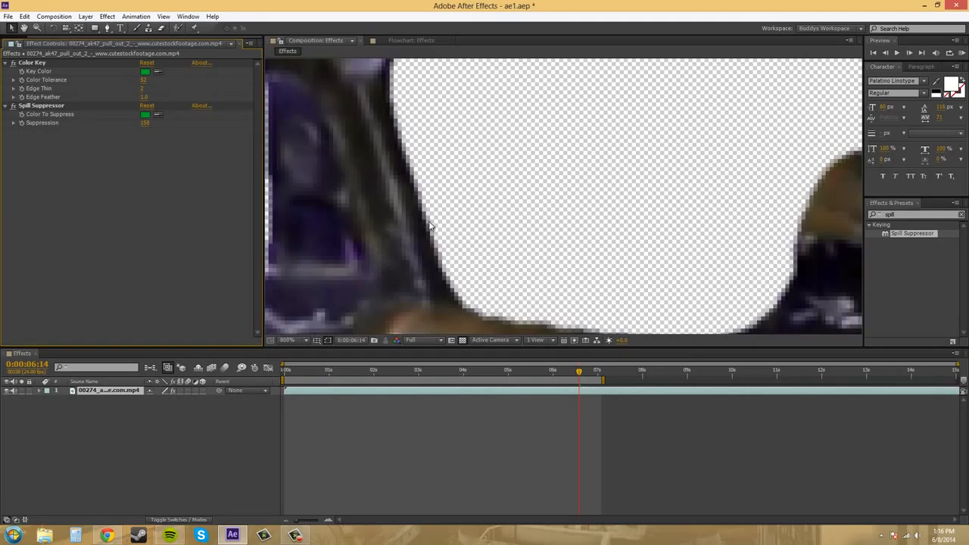
Step: Set the Color Key's Edge Feather to 0.5, and check the edges along the strap, hand and forearm
{"action": "scroll", "coordinate": [574, 238], "scroll_direction": "down", "scroll_amount": 4}
{"action": "left_click_drag", "start_coordinate": [597, 230], "coordinate": [382, 151]}
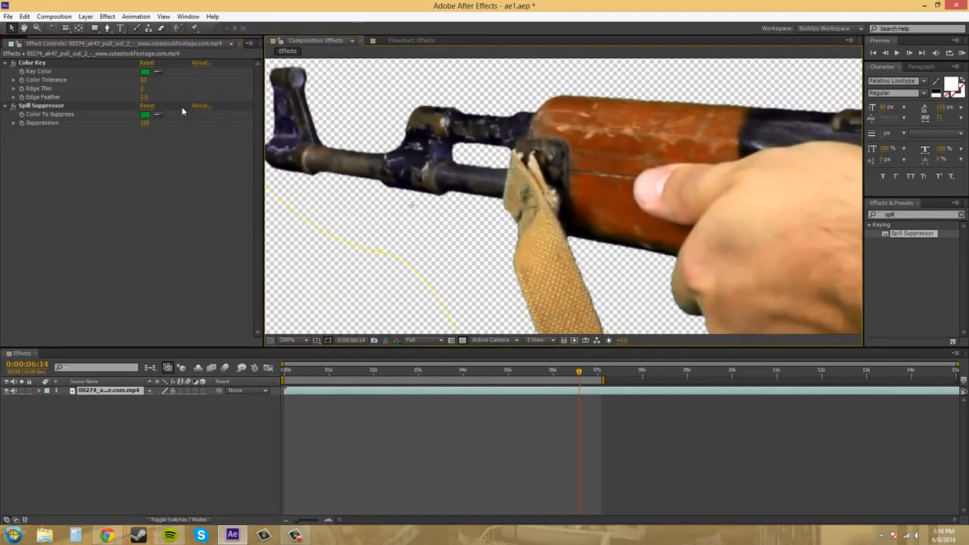
{"action": "left_click", "coordinate": [146, 99]}
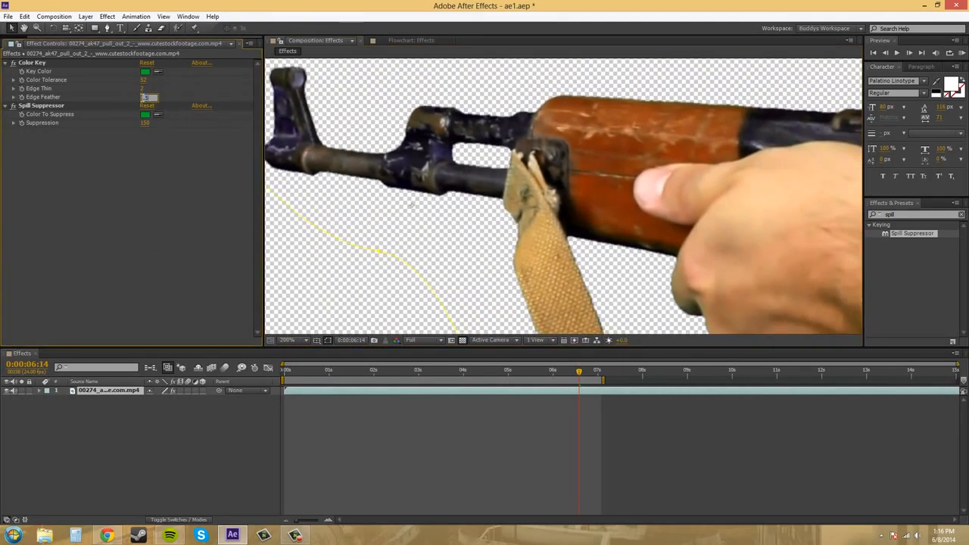
{"action": "type", "text": "0.5"}
{"action": "key", "text": "Return"}
{"action": "left_click_drag", "start_coordinate": [642, 242], "coordinate": [566, 99]}
{"action": "left_click_drag", "start_coordinate": [698, 268], "coordinate": [647, 242]}
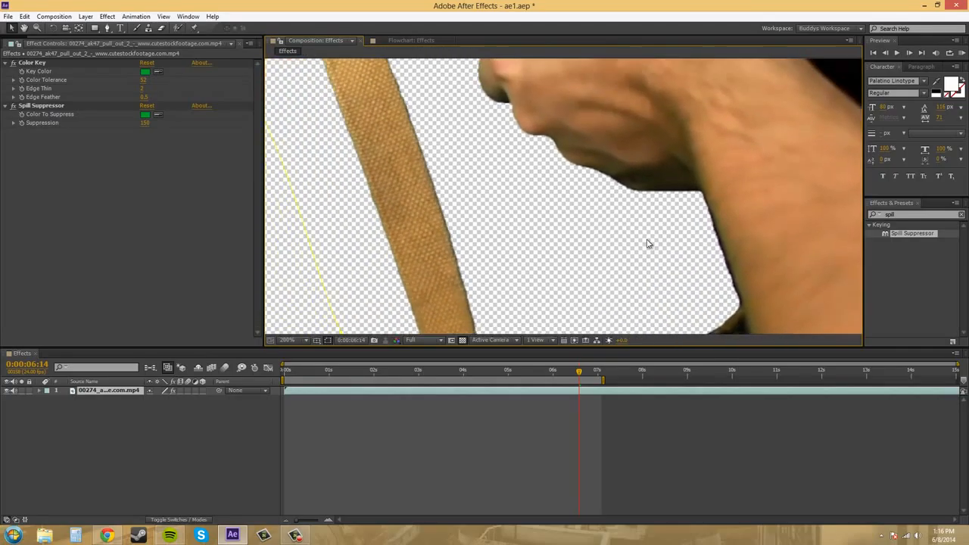
{"action": "left_click_drag", "start_coordinate": [565, 184], "coordinate": [718, 252]}
{"action": "scroll", "coordinate": [681, 227], "scroll_direction": "down", "scroll_amount": 1}
{"action": "left_click_drag", "start_coordinate": [606, 206], "coordinate": [454, 183]}
{"action": "scroll", "coordinate": [488, 163], "scroll_direction": "down", "scroll_amount": 1}
{"action": "left_click", "coordinate": [683, 200]}
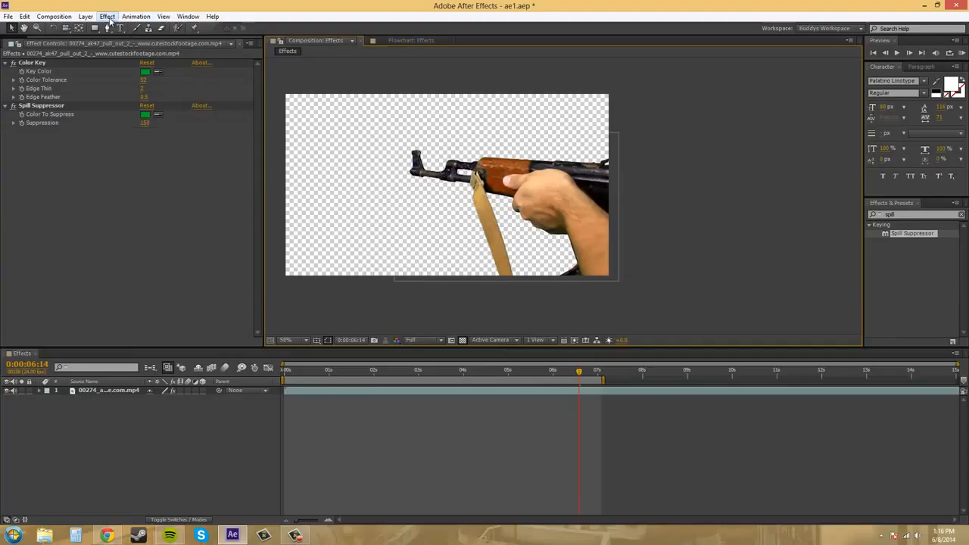
Step: Create a deep red 1280 x 720 px solid and place it beneath the rifle footage layer as a test background
{"action": "left_click", "coordinate": [86, 17]}
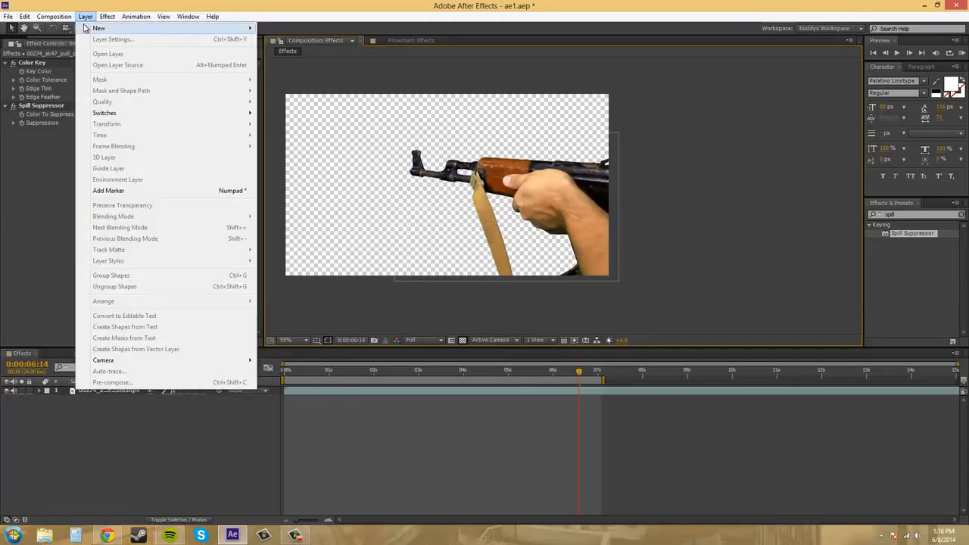
{"action": "mouse_move", "coordinate": [102, 28]}
{"action": "left_click", "coordinate": [284, 35]}
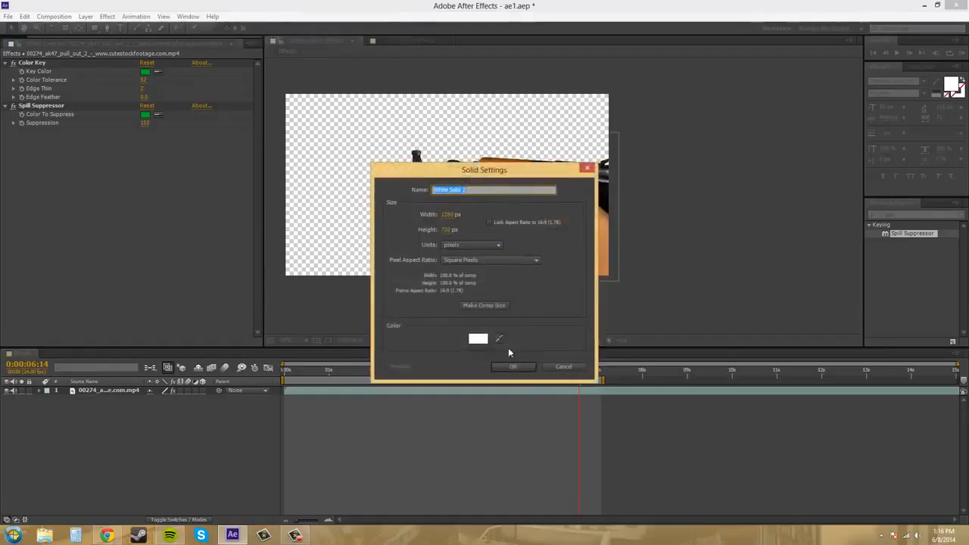
{"action": "left_click", "coordinate": [479, 340]}
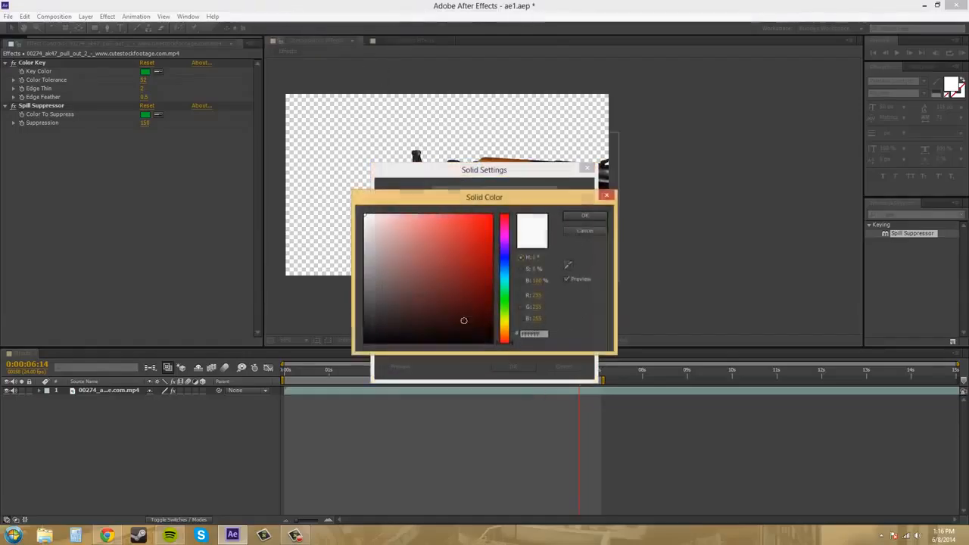
{"action": "left_click", "coordinate": [471, 265]}
{"action": "left_click", "coordinate": [584, 217]}
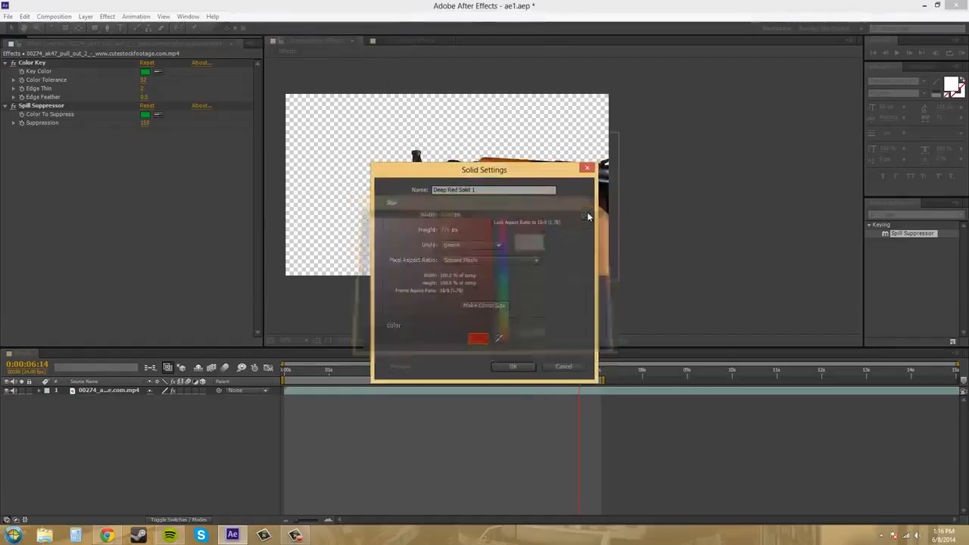
{"action": "left_click", "coordinate": [513, 366]}
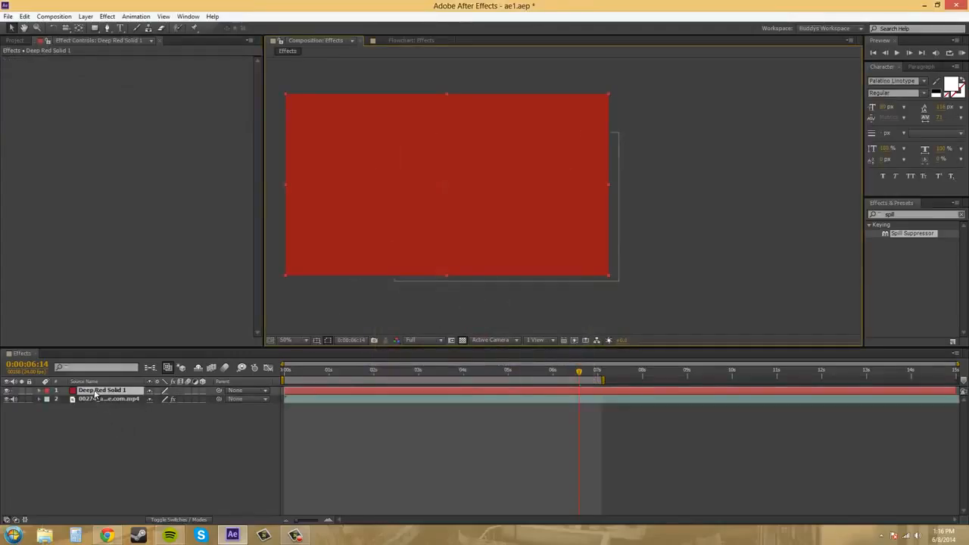
{"action": "left_click_drag", "start_coordinate": [95, 391], "coordinate": [106, 454]}
{"action": "left_click", "coordinate": [846, 186]}
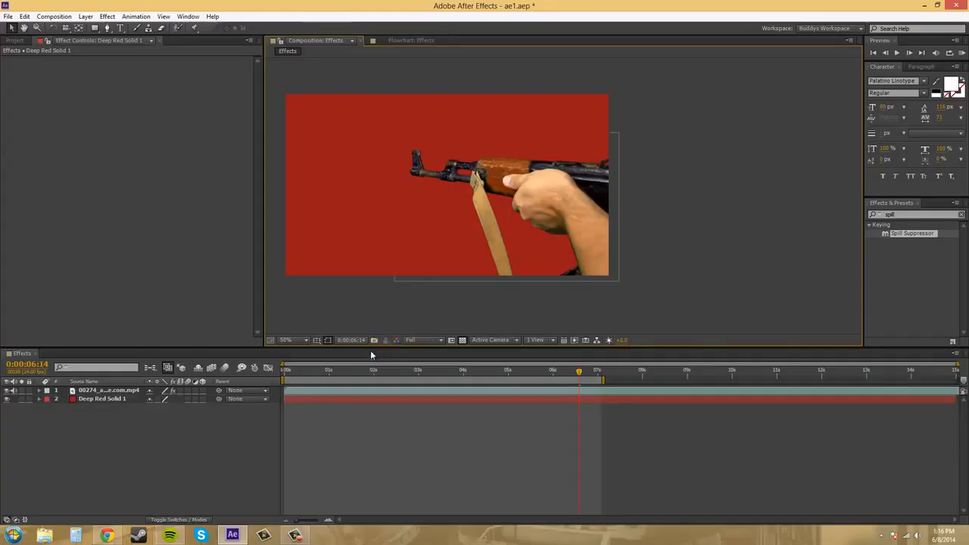
Step: Show the composition's Alpha channel and hide the red solid to inspect the rifle's matte
{"action": "left_click", "coordinate": [397, 341]}
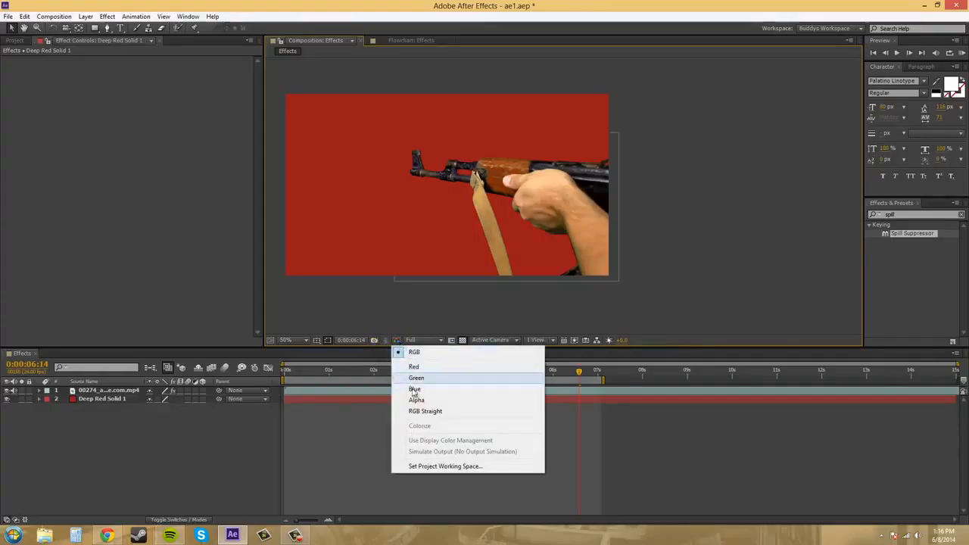
{"action": "left_click", "coordinate": [416, 399]}
{"action": "left_click", "coordinate": [8, 400]}
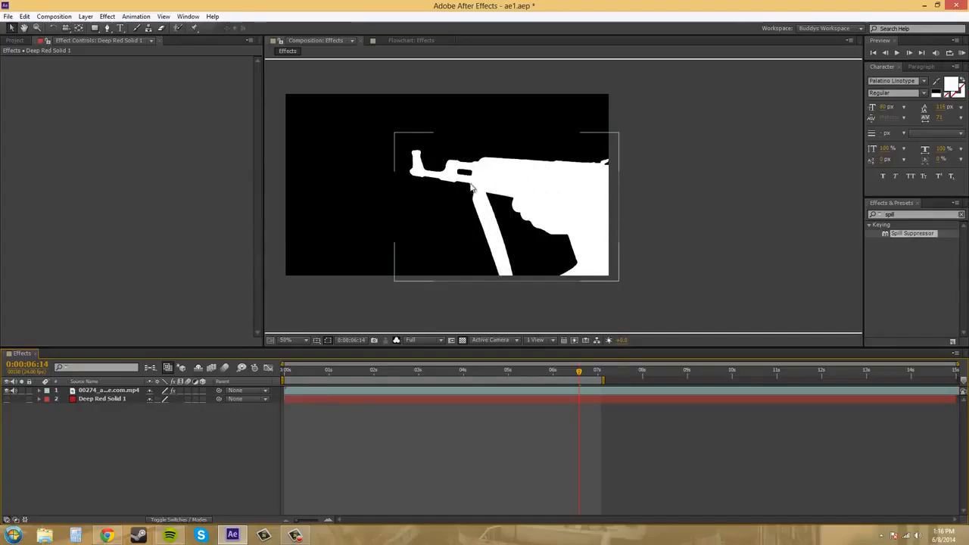
{"action": "left_click", "coordinate": [273, 212]}
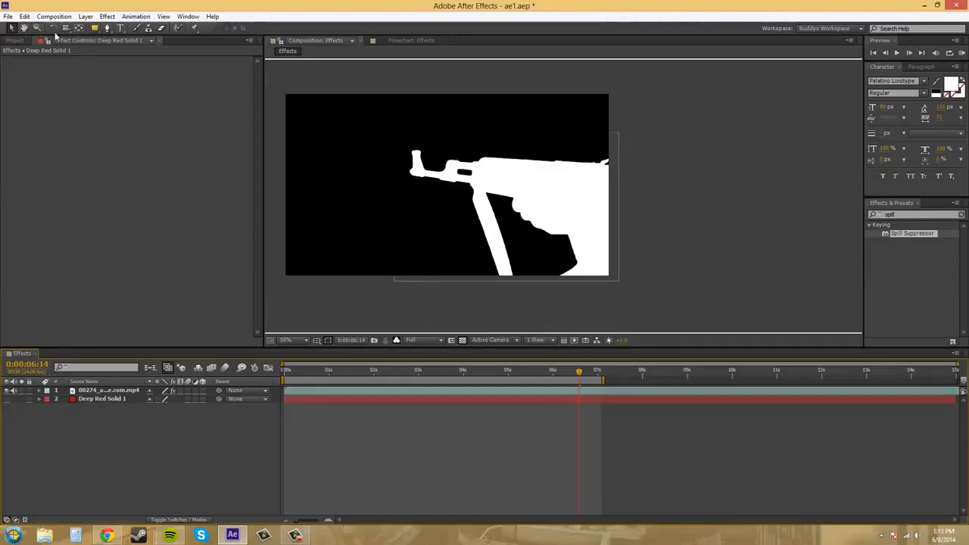
{"action": "left_click", "coordinate": [109, 390]}
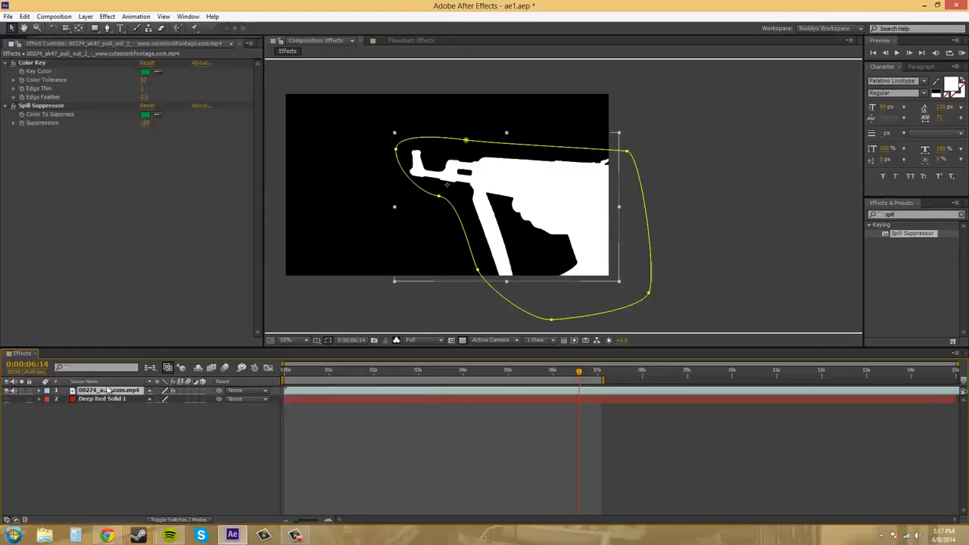
{"action": "left_click", "coordinate": [108, 16]}
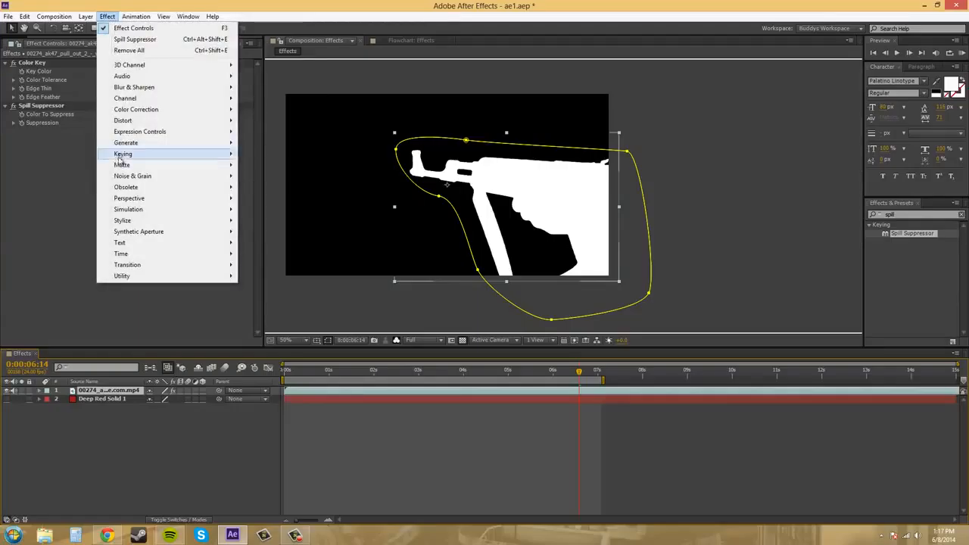
{"action": "mouse_move", "coordinate": [128, 155]}
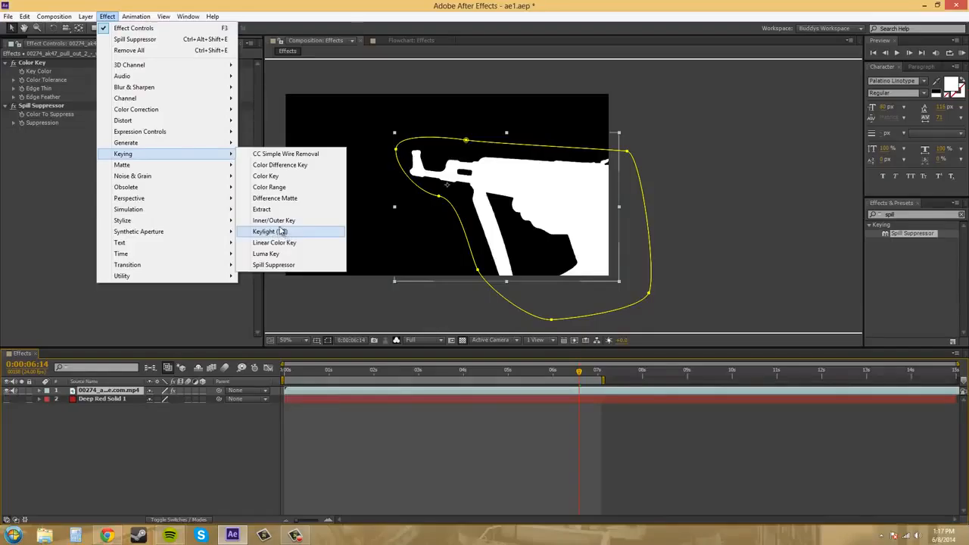
{"action": "key", "text": "Up"}
{"action": "left_click", "coordinate": [62, 174]}
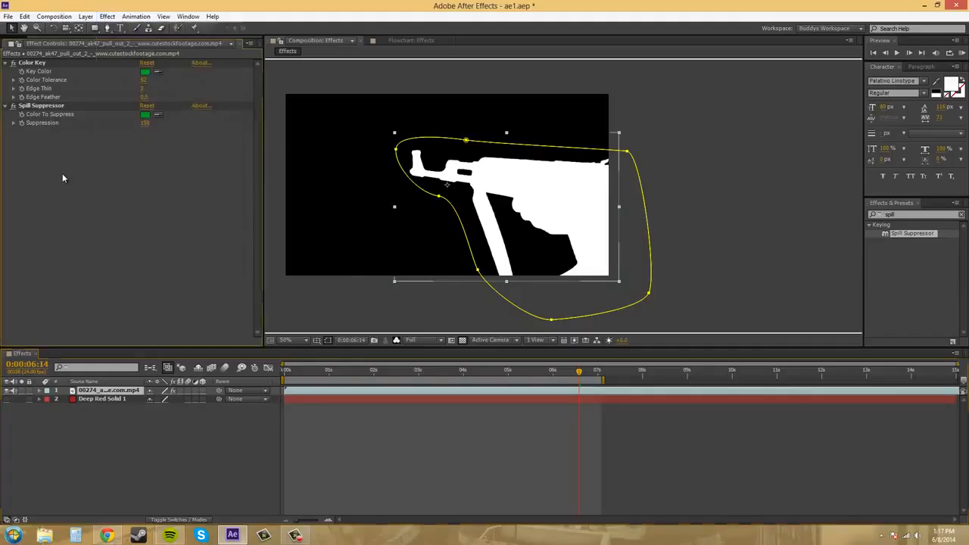